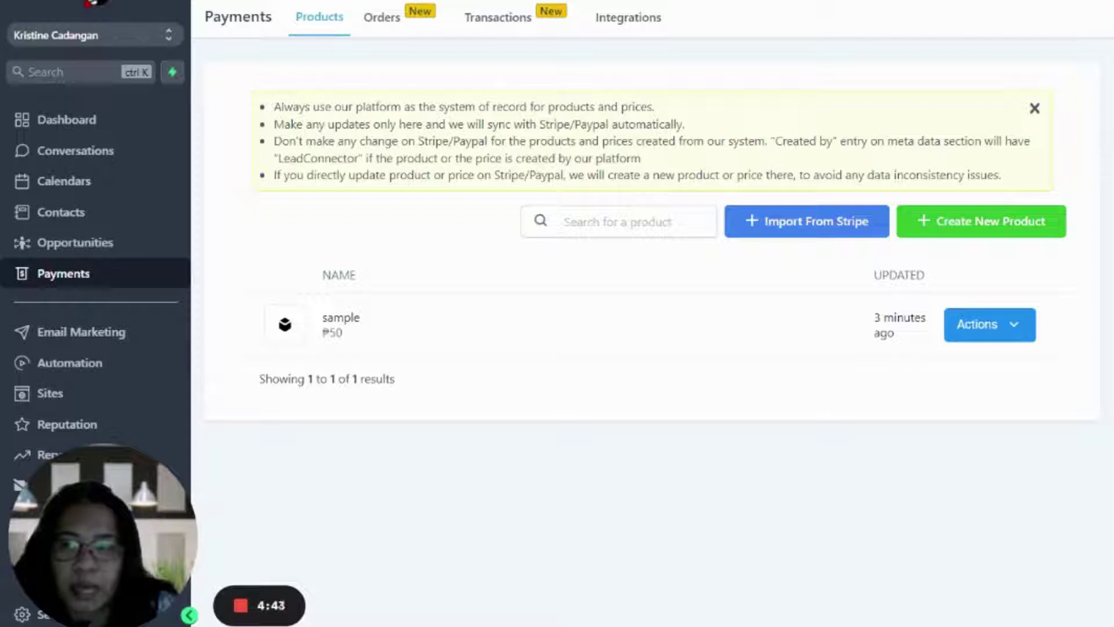
- Create a new product named Test and copy 'Test' into its description
{"action": "left_click", "coordinate": [935, 213]}
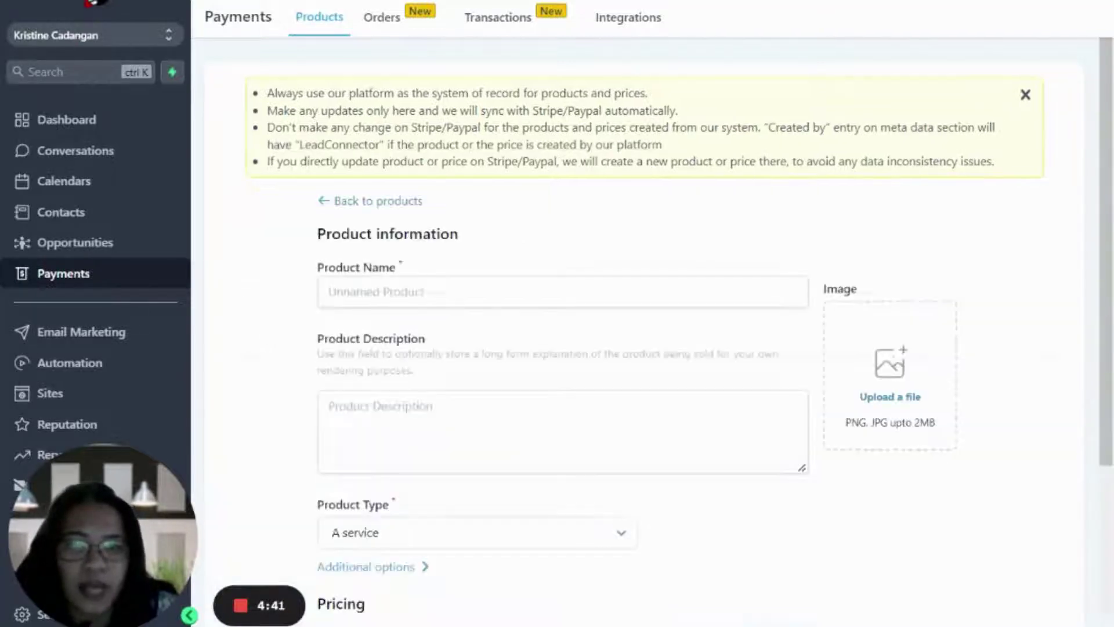
{"action": "left_click", "coordinate": [442, 292]}
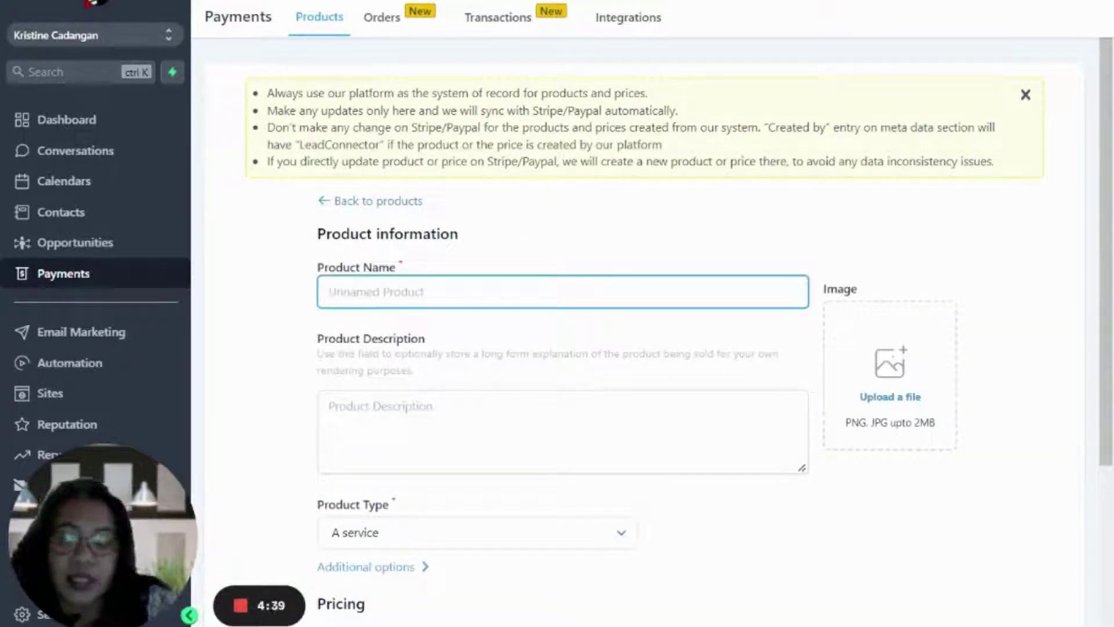
{"action": "type", "text": "Test"}
{"action": "key", "text": "BackSpace"}
{"action": "key", "text": "BackSpace"}
{"action": "key", "text": "BackSpace"}
{"action": "type", "text": "est"}
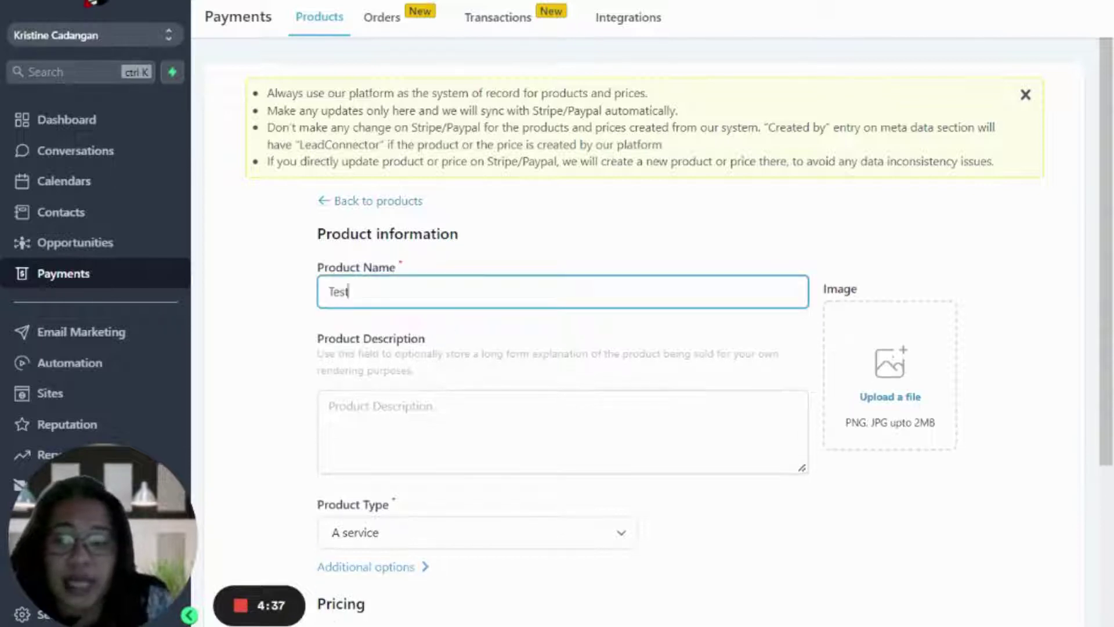
{"action": "key", "text": "ctrl+a"}
{"action": "key", "text": "ctrl+c"}
{"action": "left_click", "coordinate": [323, 440]}
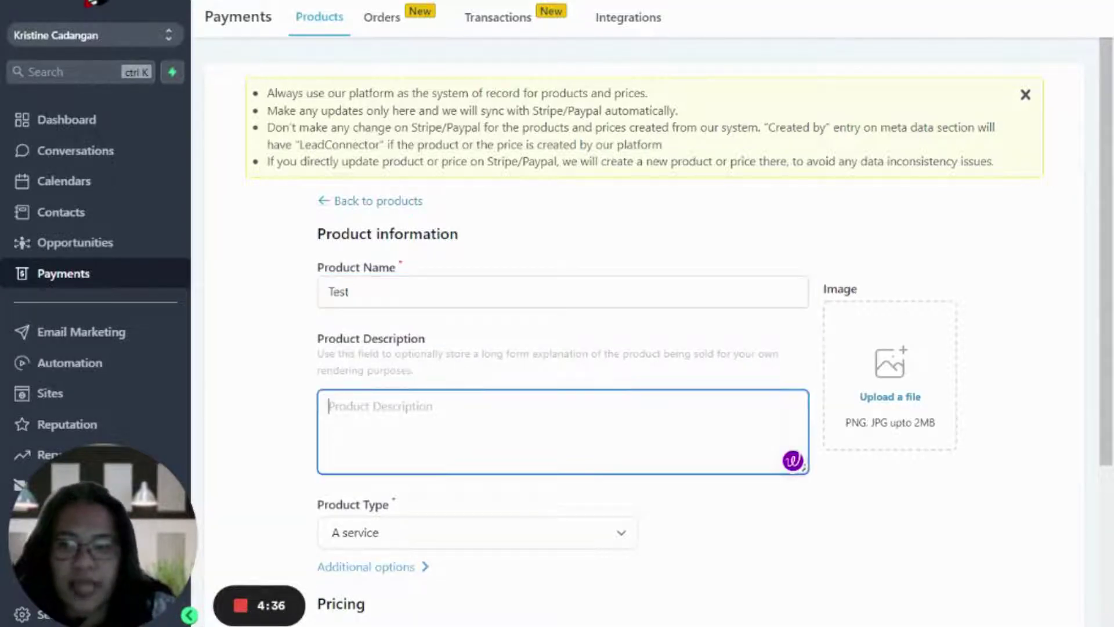
{"action": "key", "text": "ctrl+v"}
{"action": "scroll", "coordinate": [638, 349], "scroll_direction": "down", "scroll_amount": 4}
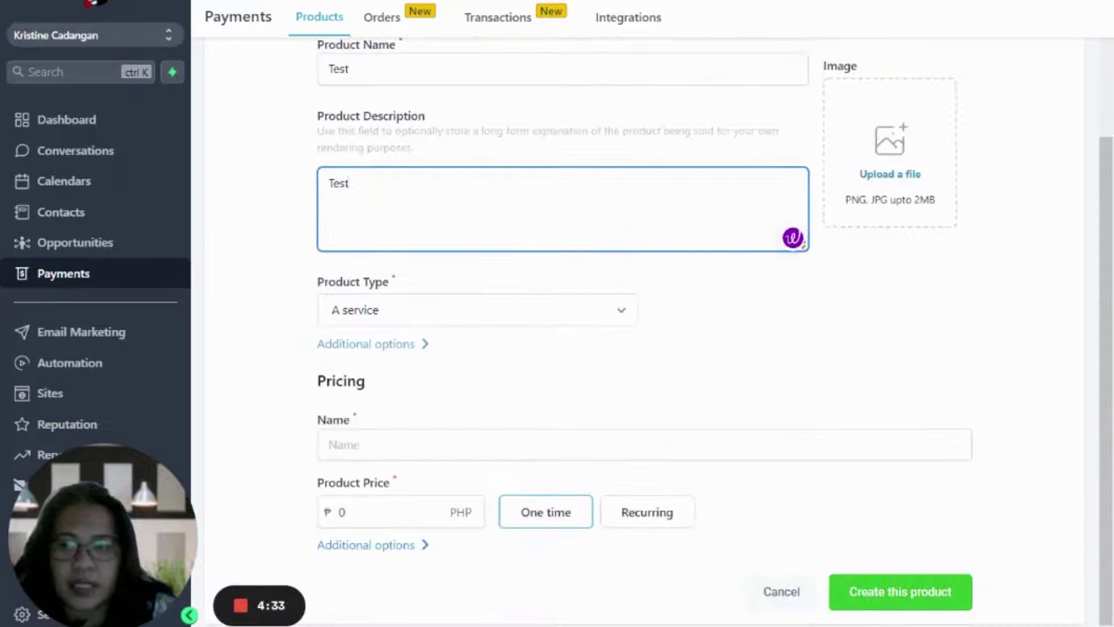
{"action": "key", "text": "Tab"}
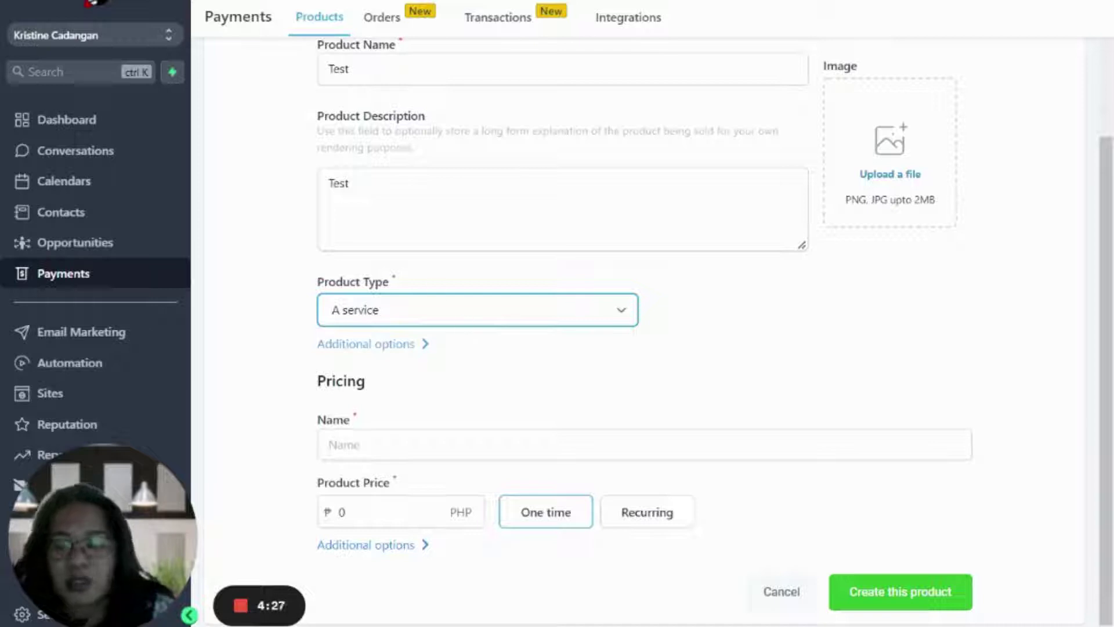
- Name the product's price Test and set the amount to 50
{"action": "left_click", "coordinate": [418, 450]}
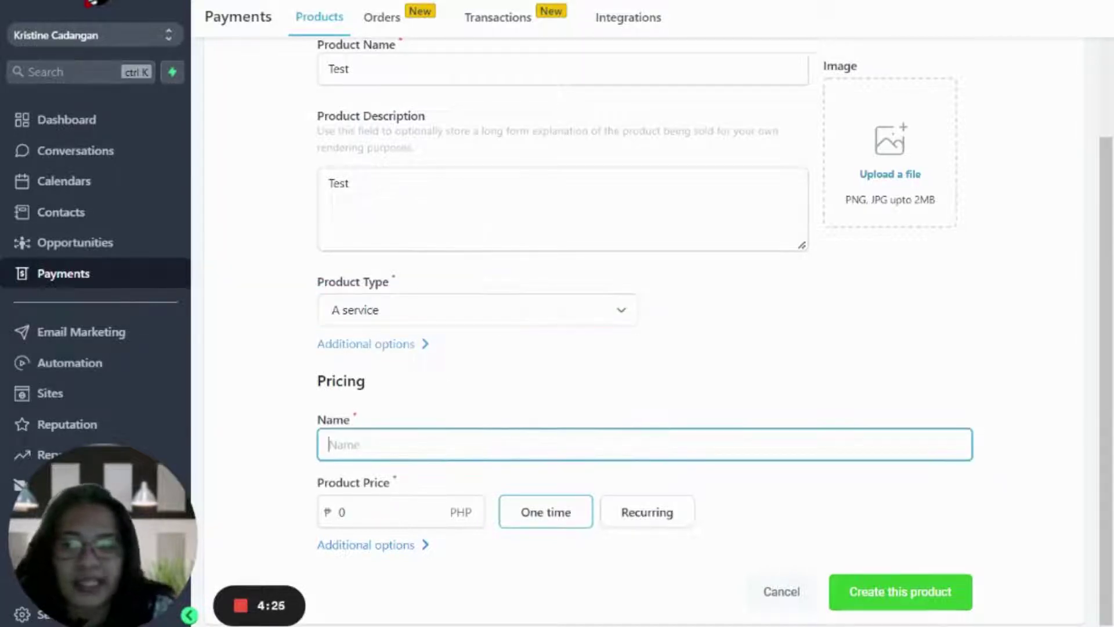
{"action": "type", "text": "Test"}
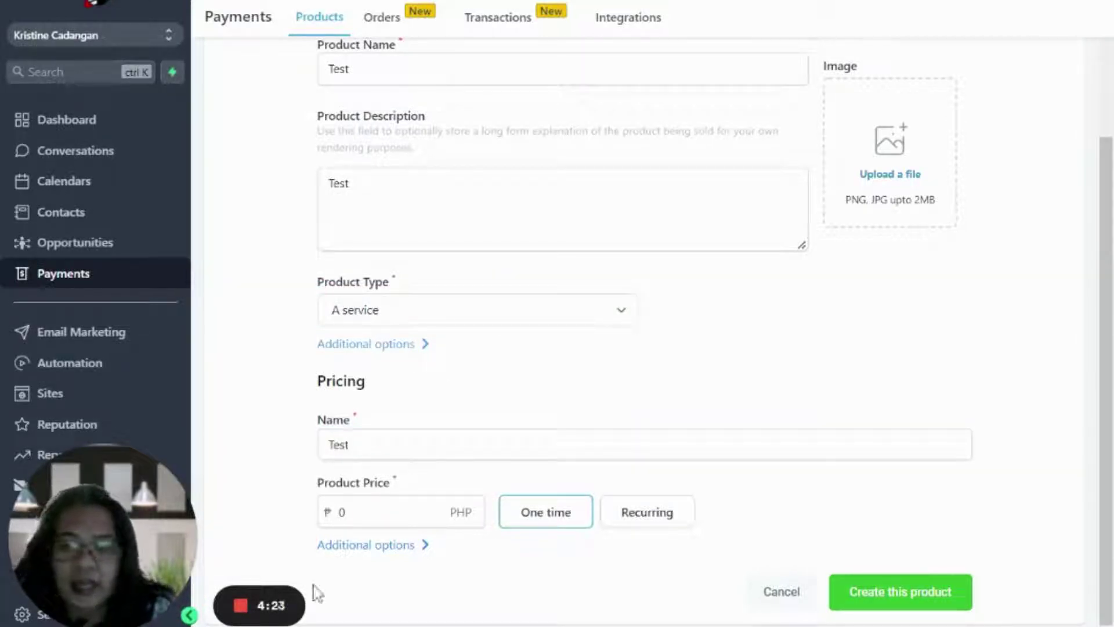
{"action": "left_click", "coordinate": [342, 512]}
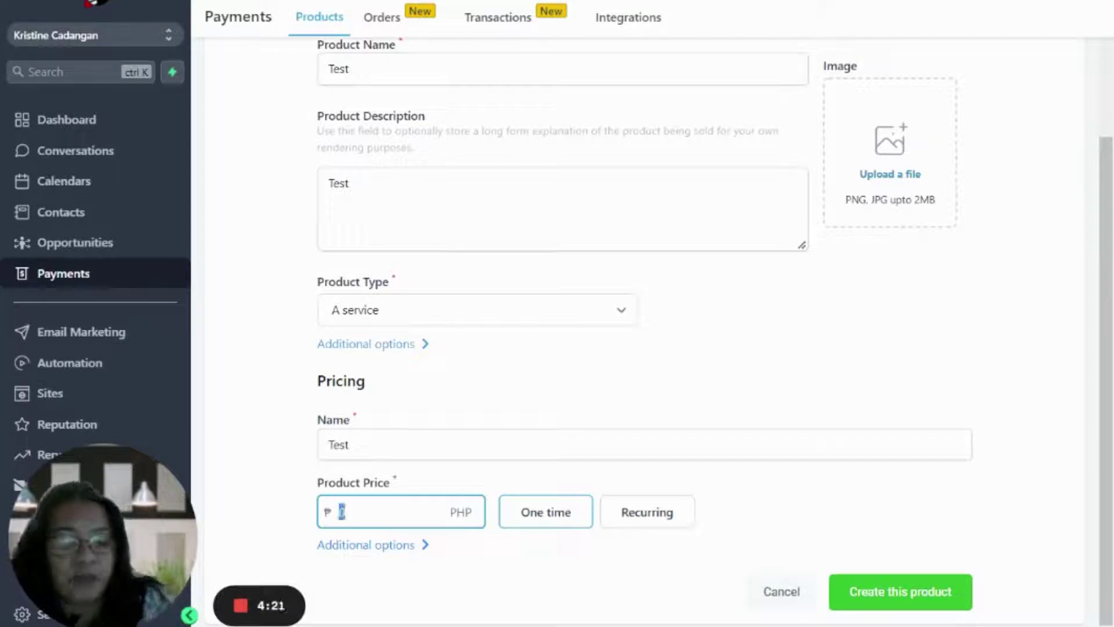
{"action": "type", "text": "50"}
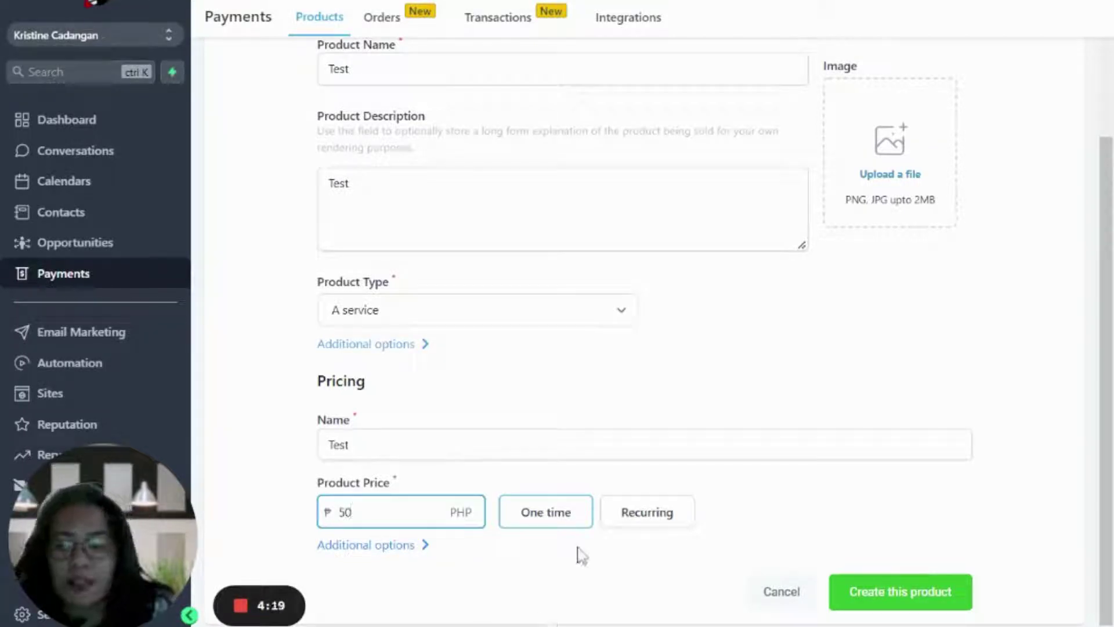
- Make the price recurring and expand extra options, leaving price description and number of payments blank
{"action": "left_click", "coordinate": [647, 512]}
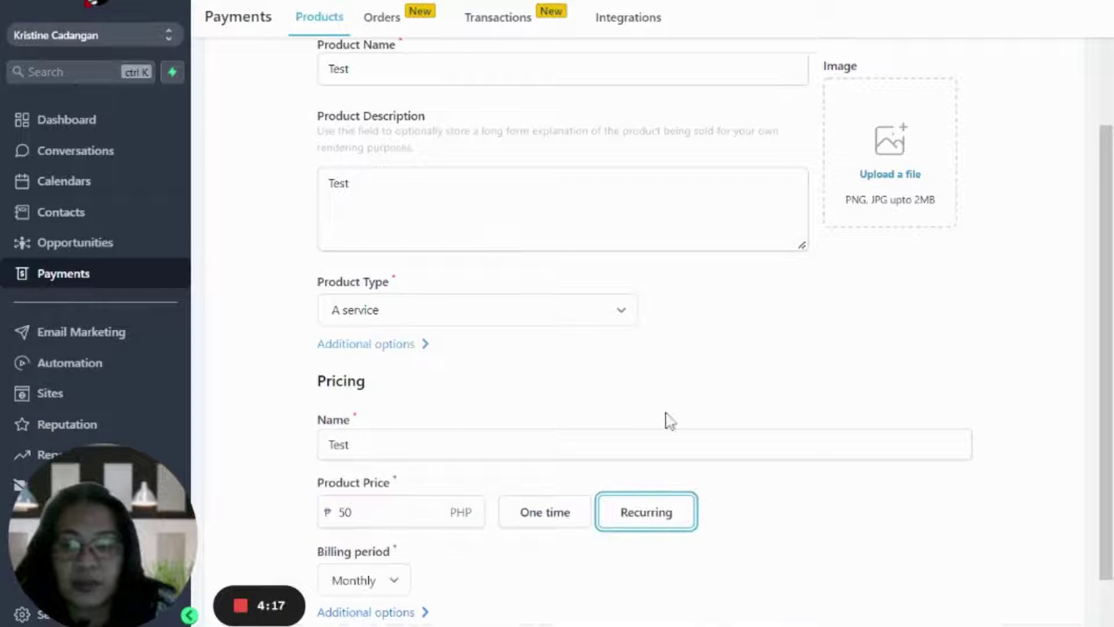
{"action": "scroll", "coordinate": [667, 420], "scroll_direction": "down", "scroll_amount": 1}
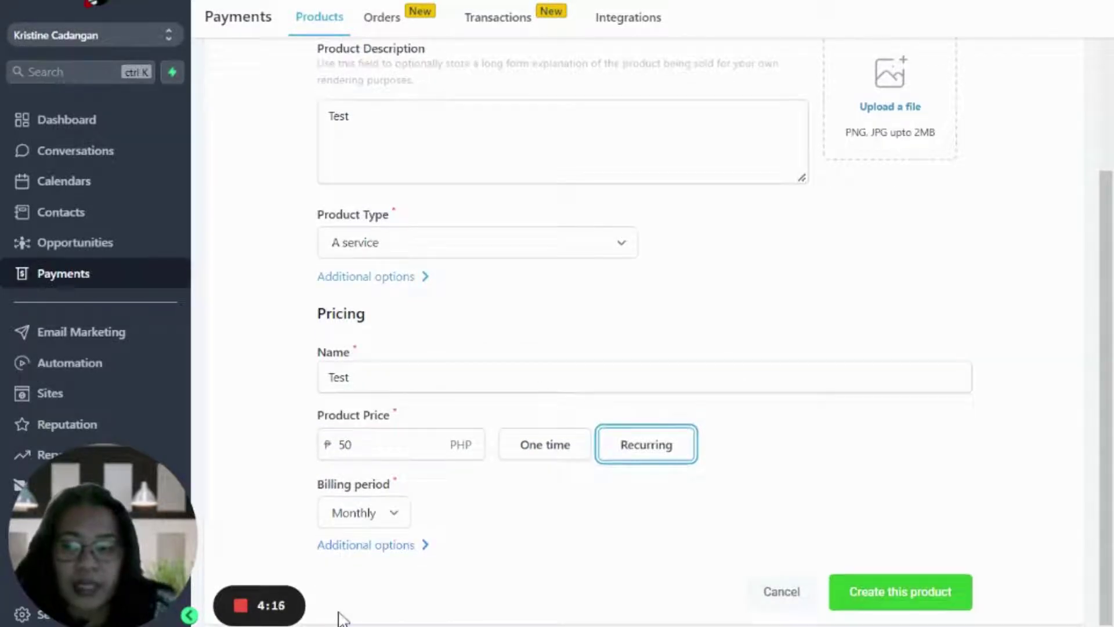
{"action": "key", "text": "Tab"}
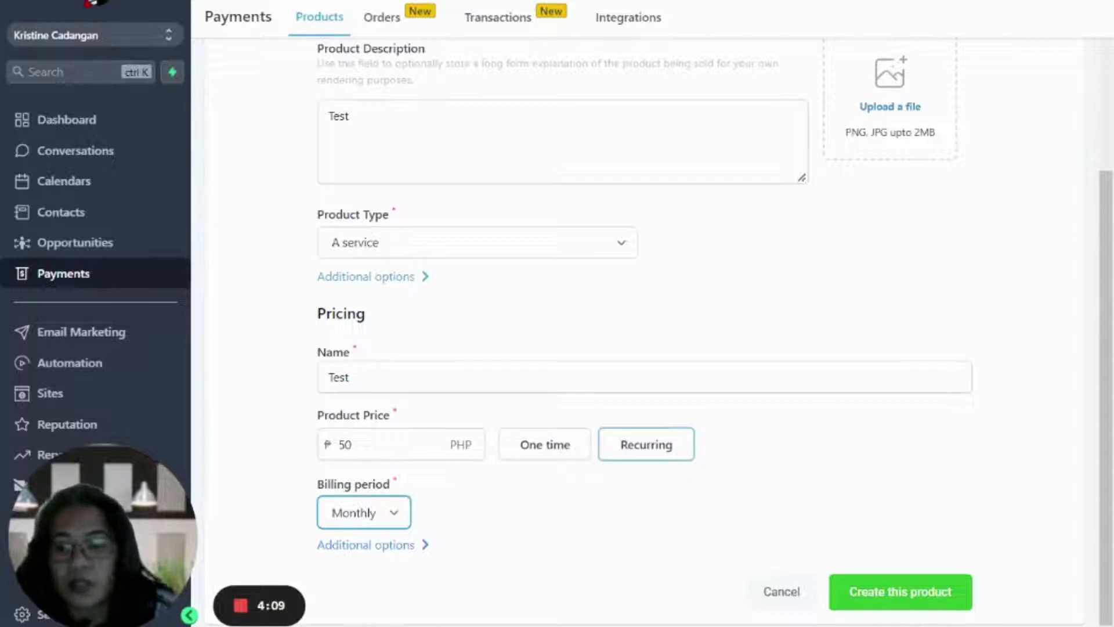
{"action": "key", "text": "Tab"}
{"action": "key", "text": "Return"}
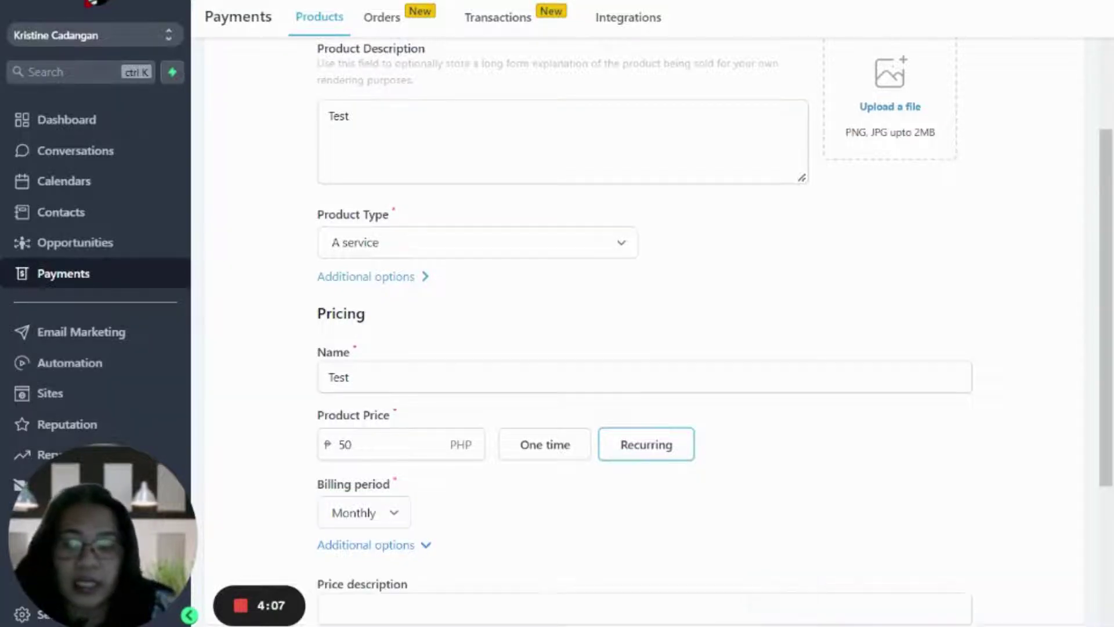
{"action": "scroll", "coordinate": [543, 565], "scroll_direction": "down", "scroll_amount": 5}
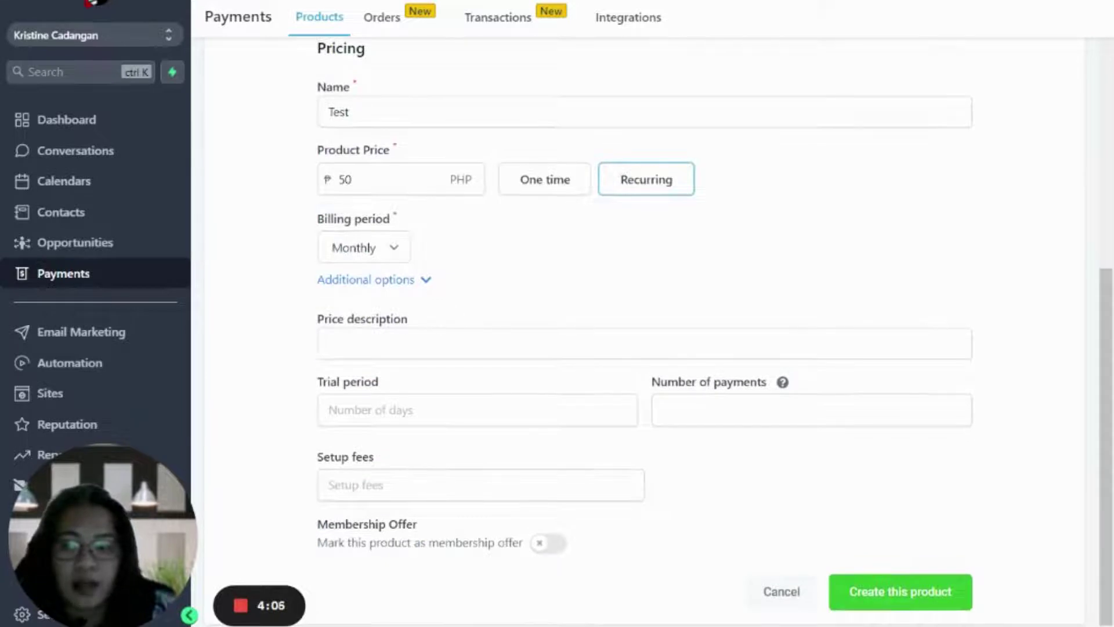
{"action": "key", "text": "Tab"}
{"action": "left_click", "coordinate": [787, 293]}
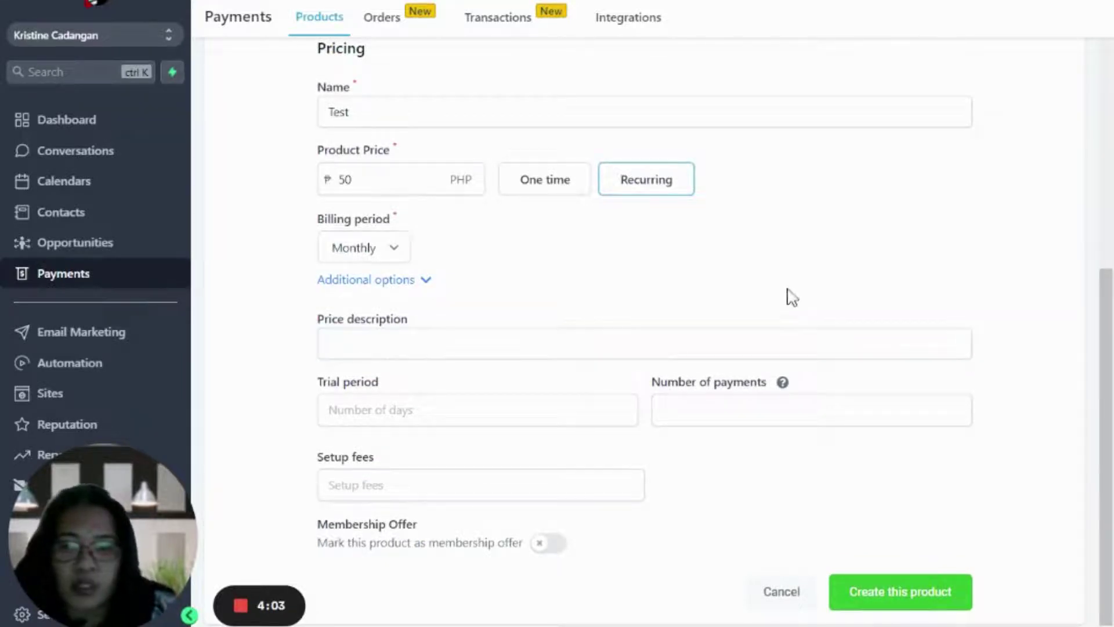
{"action": "key", "text": "Tab"}
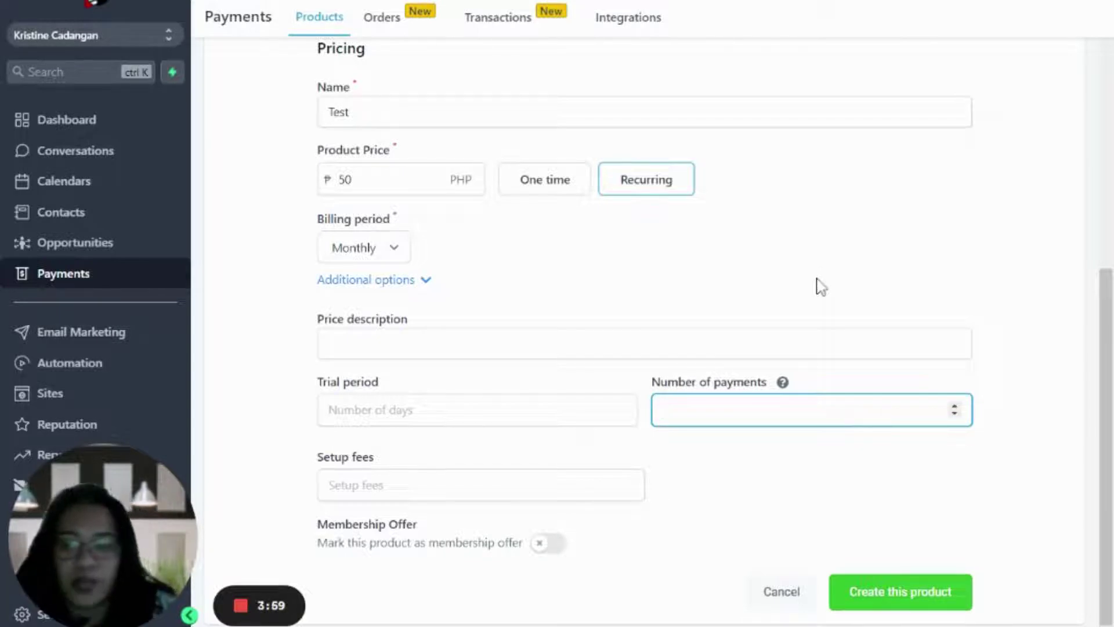
{"action": "left_click", "coordinate": [820, 286]}
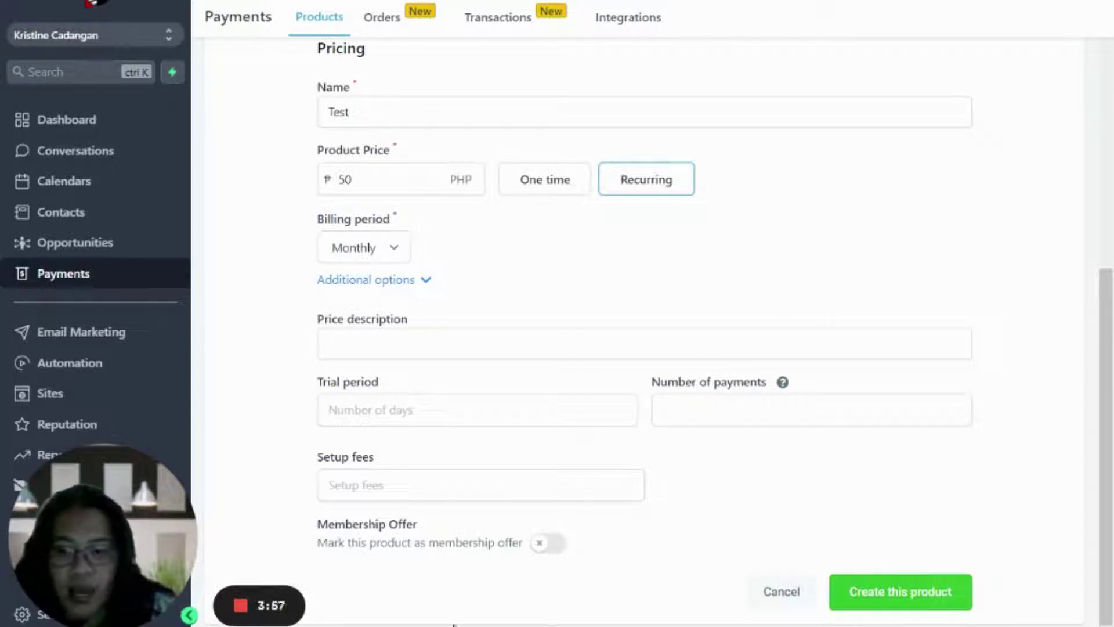
- Mark Test as a membership offer and attach the masterclass offer
{"action": "key", "text": "Tab"}
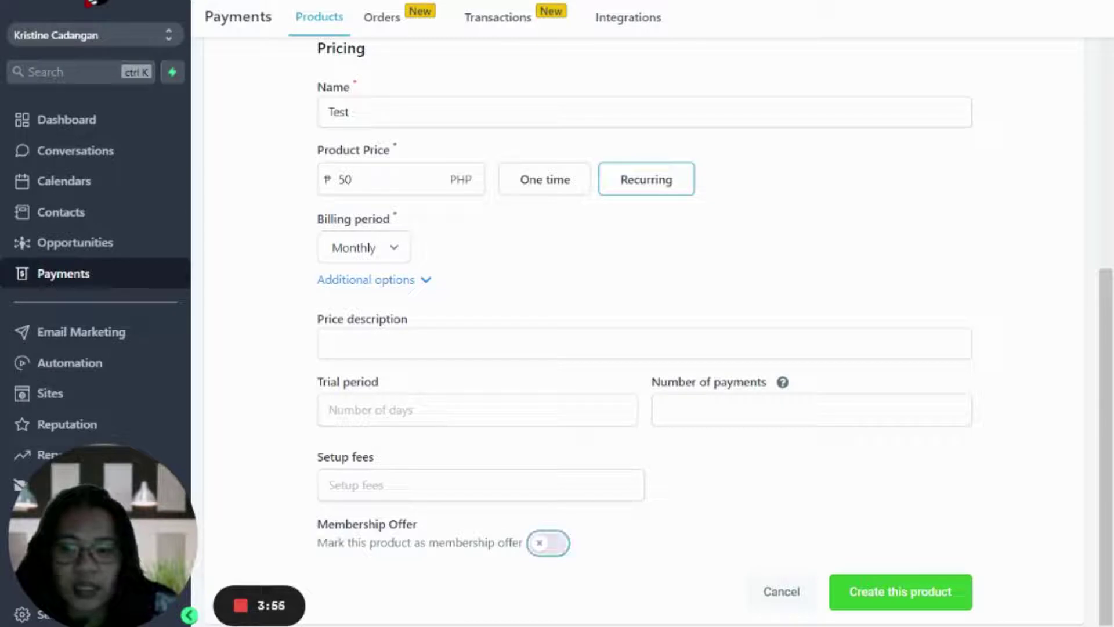
{"action": "key", "text": "space"}
{"action": "scroll", "coordinate": [637, 589], "scroll_direction": "down", "scroll_amount": 1}
{"action": "key", "text": "Tab"}
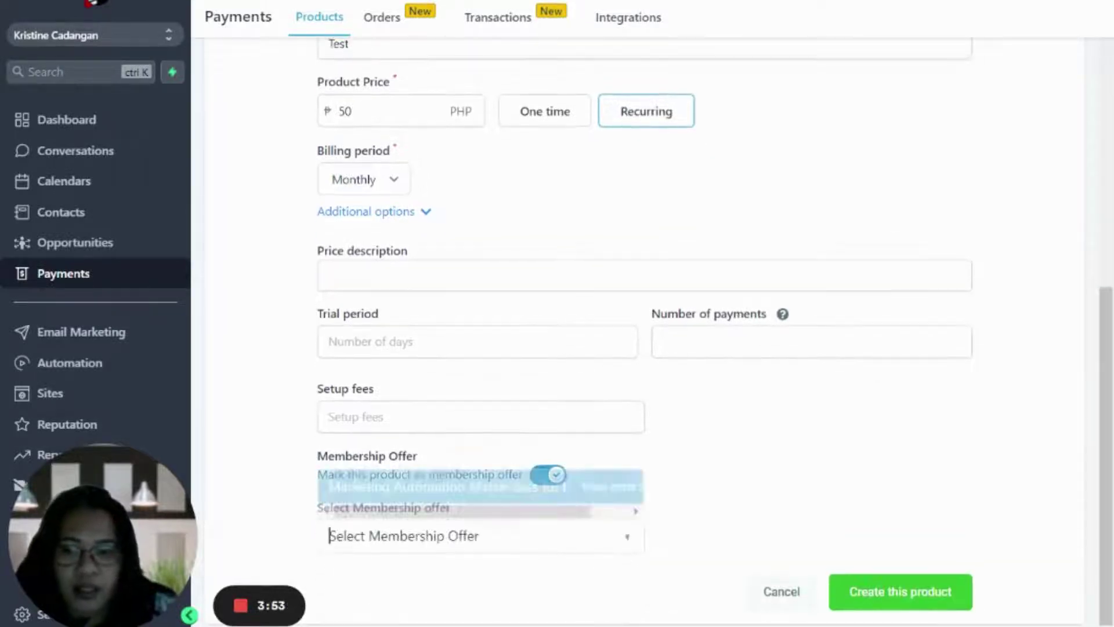
{"action": "key", "text": "Return"}
{"action": "left_click", "coordinate": [795, 572]}
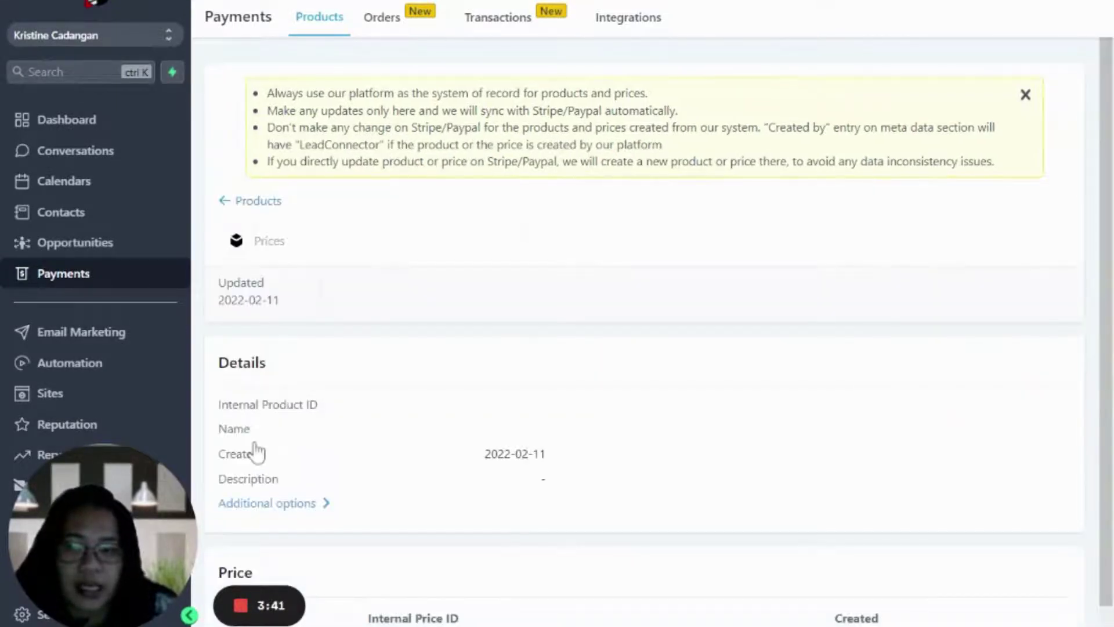
- Scroll the sample product's details to its PayPal live/test sync entries and ₱50/month price
{"action": "scroll", "coordinate": [347, 360], "scroll_direction": "down", "scroll_amount": 1}
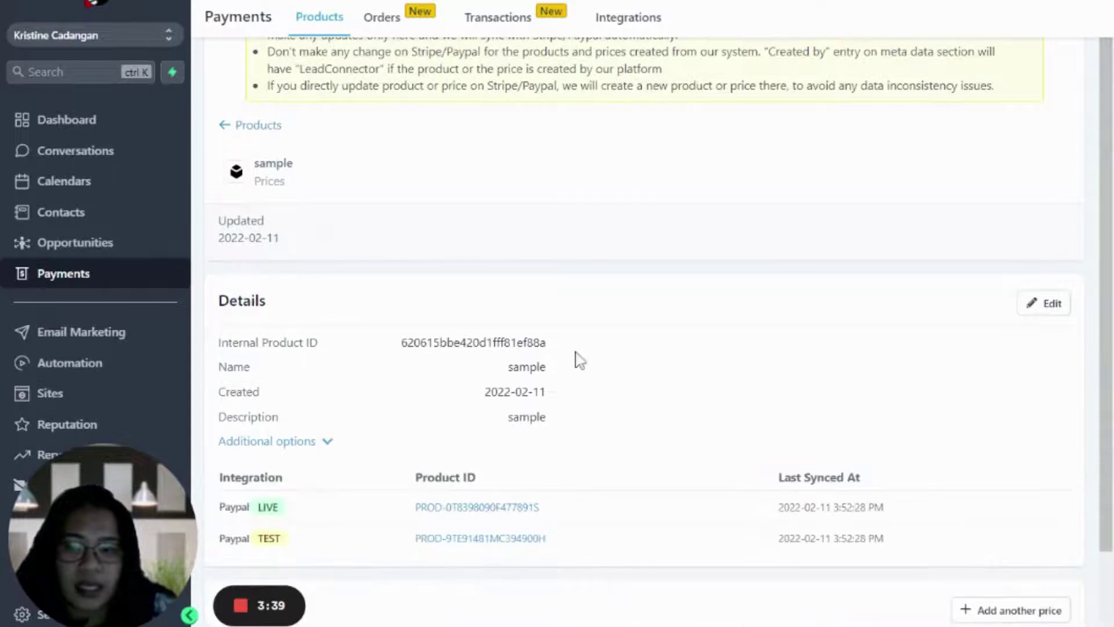
{"action": "scroll", "coordinate": [597, 357], "scroll_direction": "down", "scroll_amount": 1}
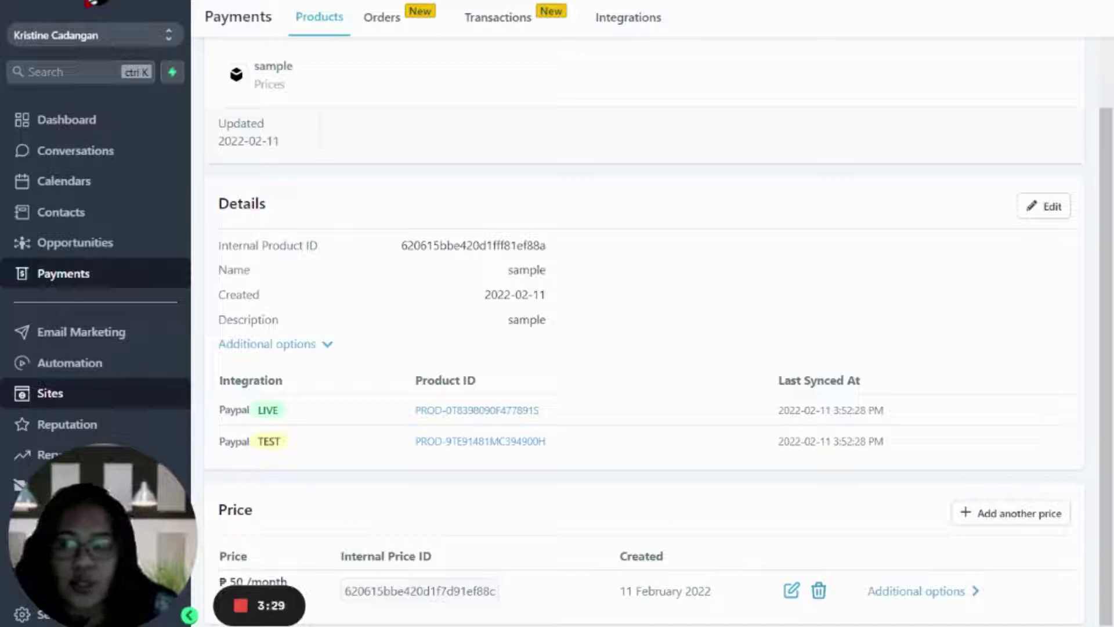
- Create a new funnel named Test from the Funnels list
{"action": "left_click", "coordinate": [50, 393]}
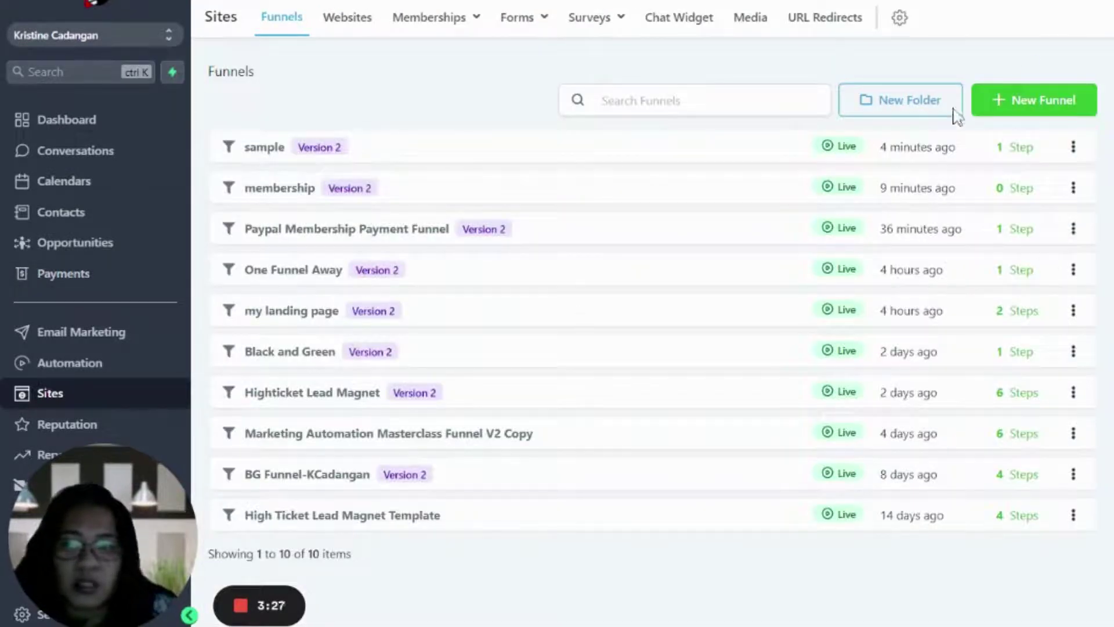
{"action": "left_click", "coordinate": [1035, 100]}
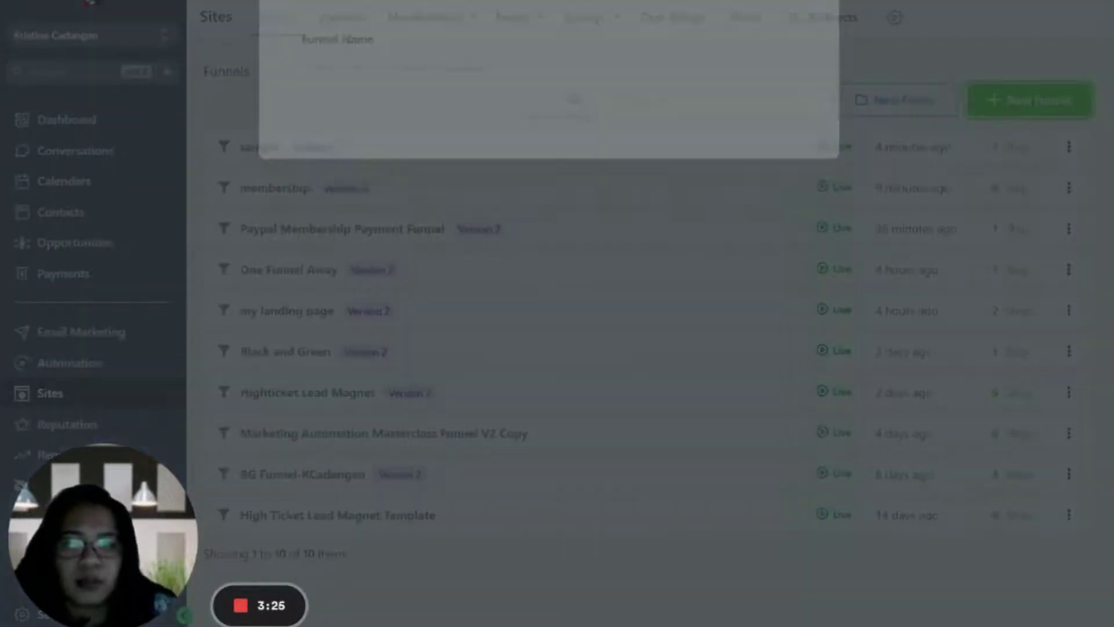
{"action": "left_click", "coordinate": [314, 112]}
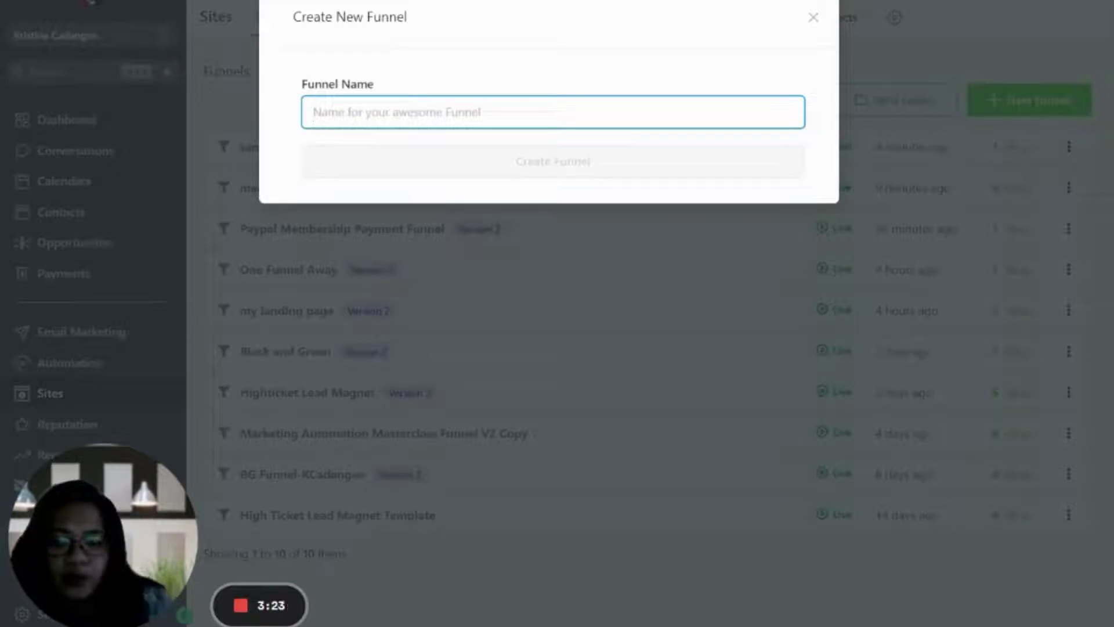
{"action": "type", "text": "Test"}
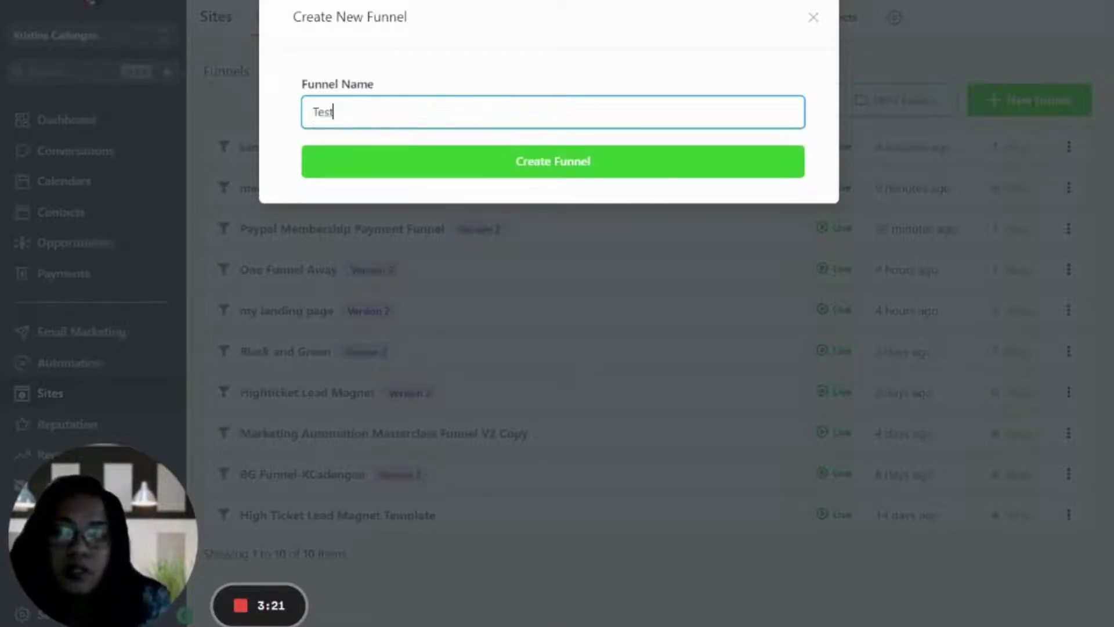
{"action": "key", "text": "Return"}
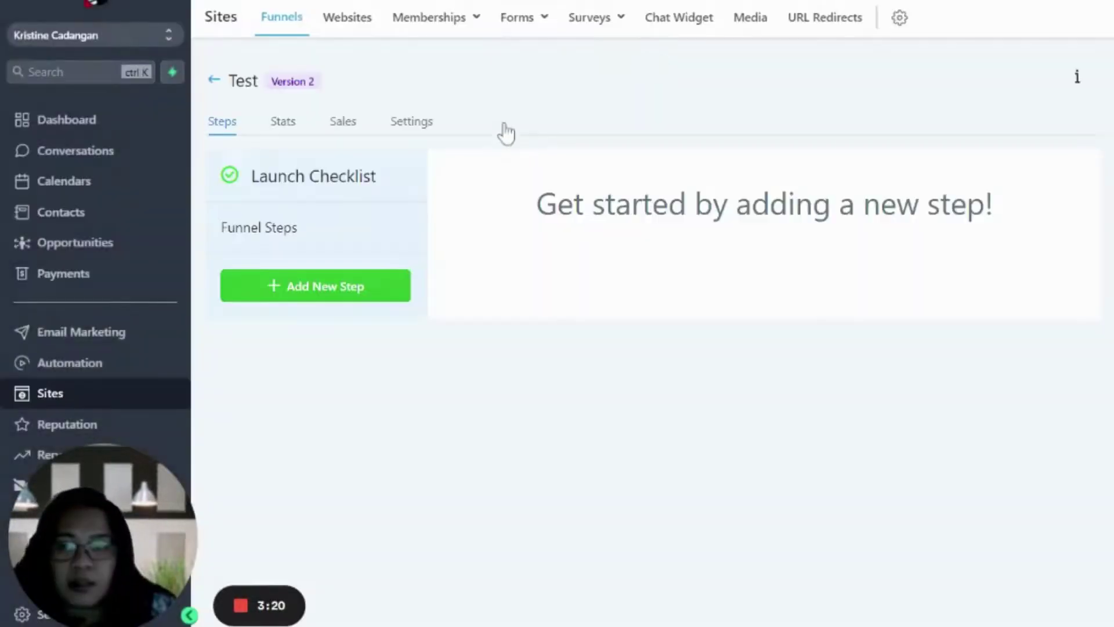
- Add a funnel step whose page is named Test
{"action": "left_click", "coordinate": [265, 295]}
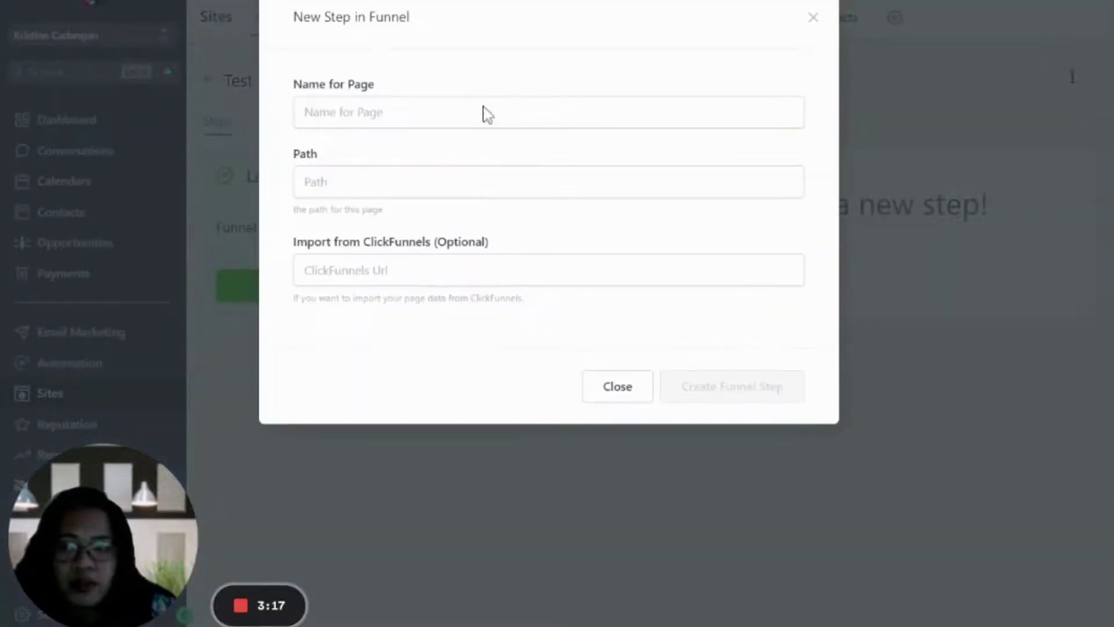
{"action": "left_click", "coordinate": [486, 113]}
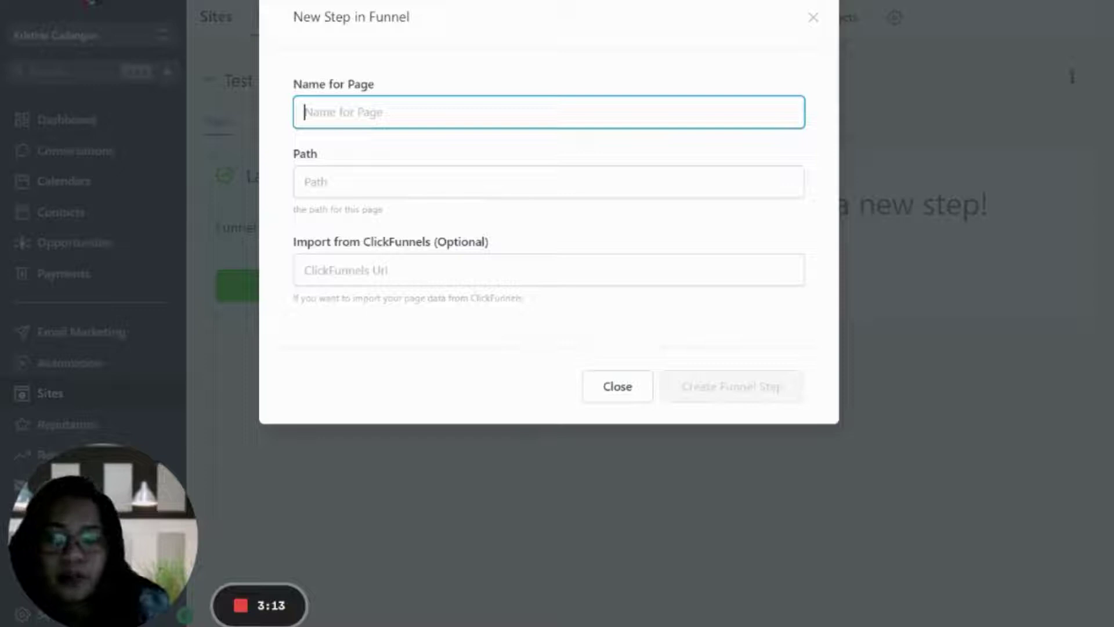
{"action": "type", "text": "Test"}
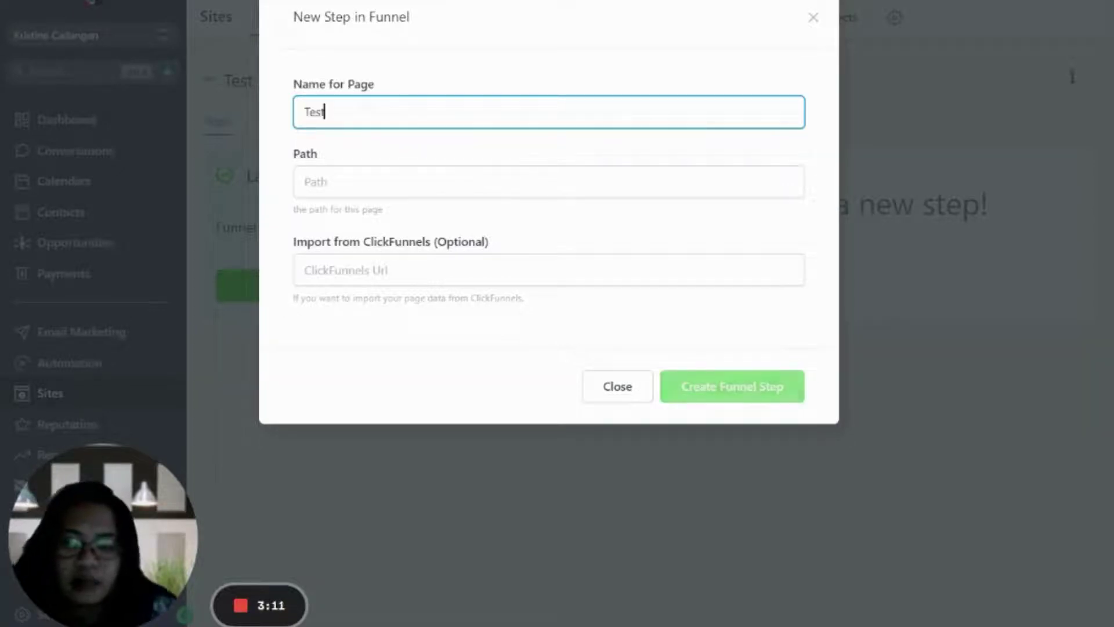
{"action": "left_click", "coordinate": [784, 380]}
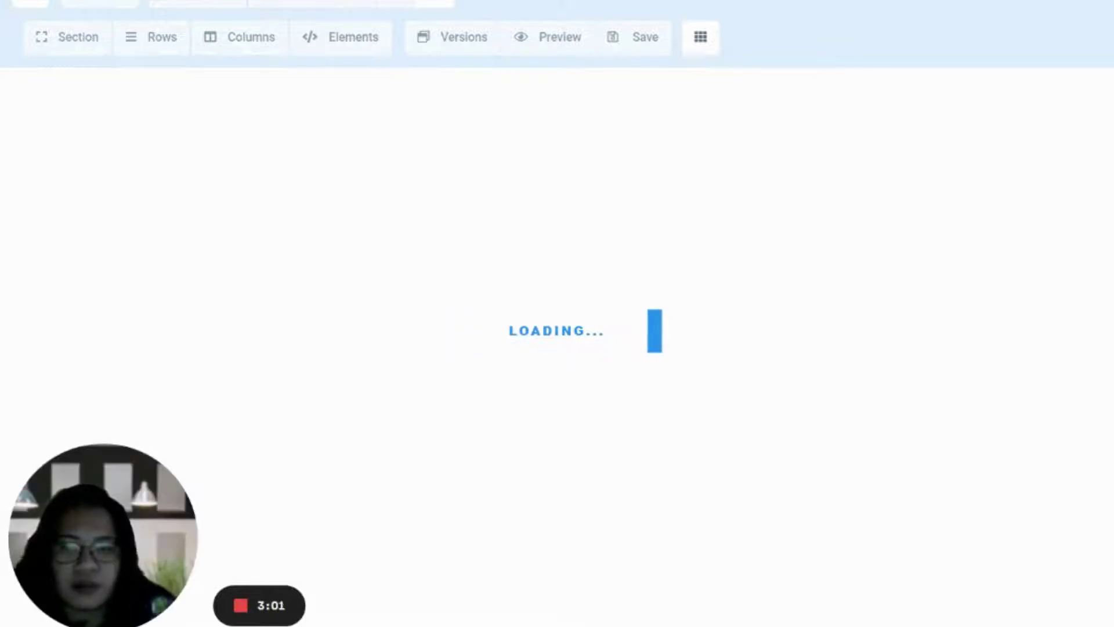
- Add a small section with a 1-column row and place a 2 Step Order element in it
{"action": "left_click", "coordinate": [942, 152]}
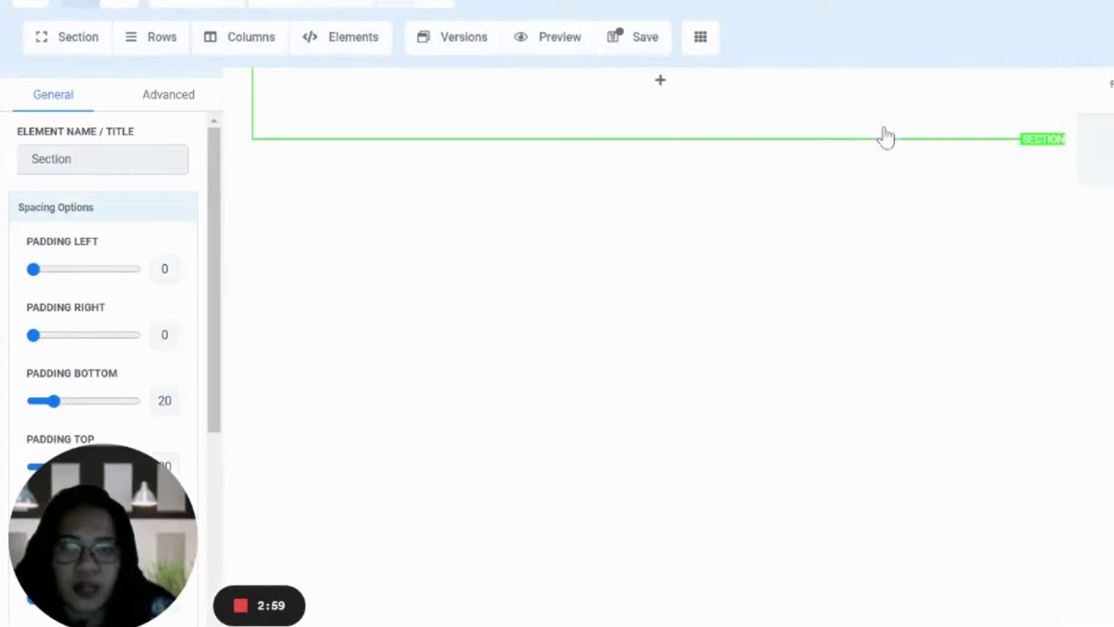
{"action": "left_click", "coordinate": [660, 80]}
{"action": "left_click", "coordinate": [1048, 94]}
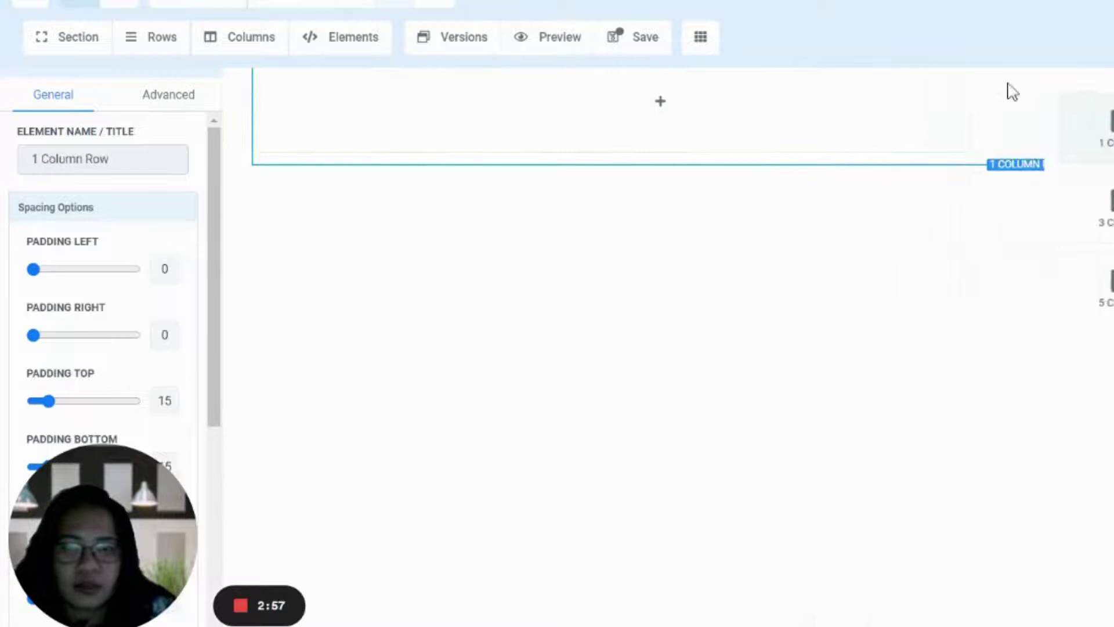
{"action": "left_click", "coordinate": [661, 102]}
{"action": "scroll", "coordinate": [1076, 509], "scroll_direction": "down", "scroll_amount": 5}
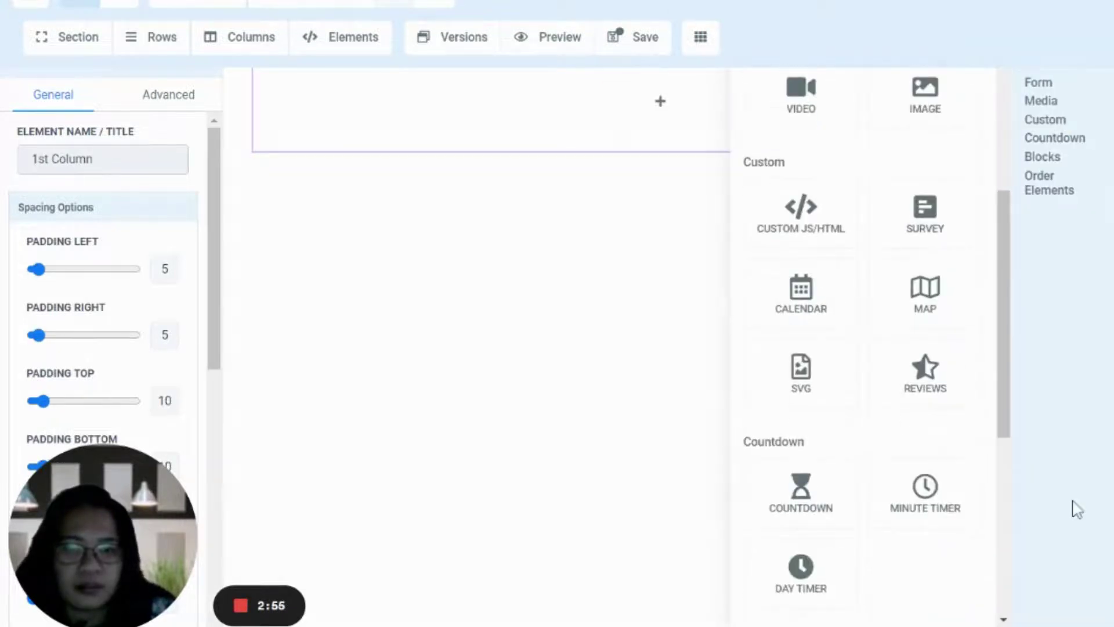
{"action": "scroll", "coordinate": [925, 527], "scroll_direction": "down", "scroll_amount": 3}
{"action": "left_click", "coordinate": [801, 458]}
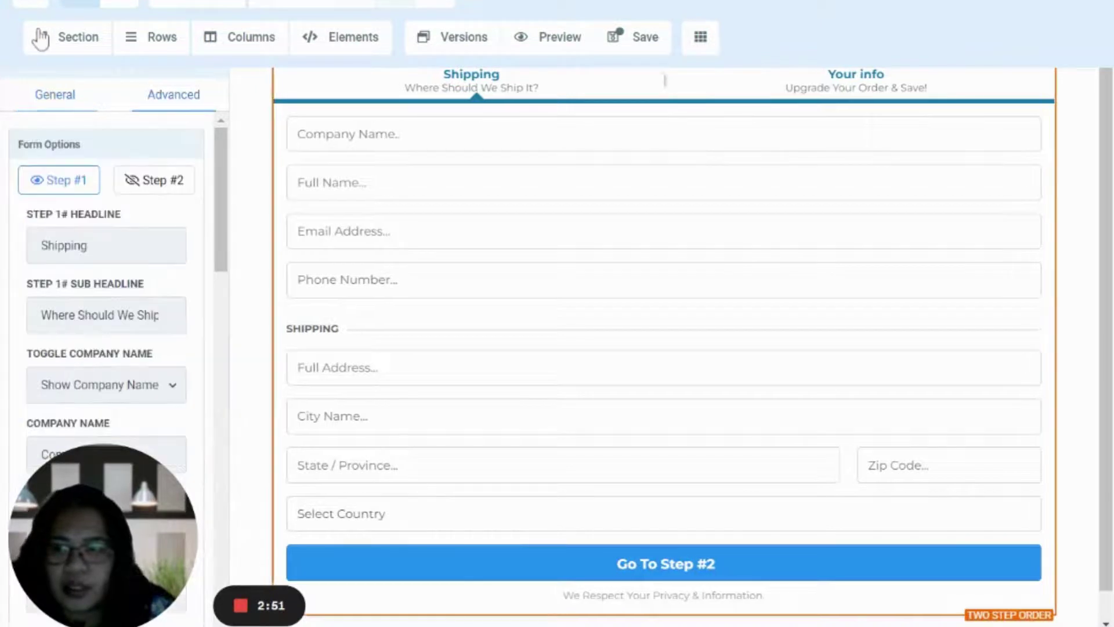
- Set the order form to Hide Phone Number and Hide Shipping
{"action": "scroll", "coordinate": [106, 360], "scroll_direction": "down", "scroll_amount": 6}
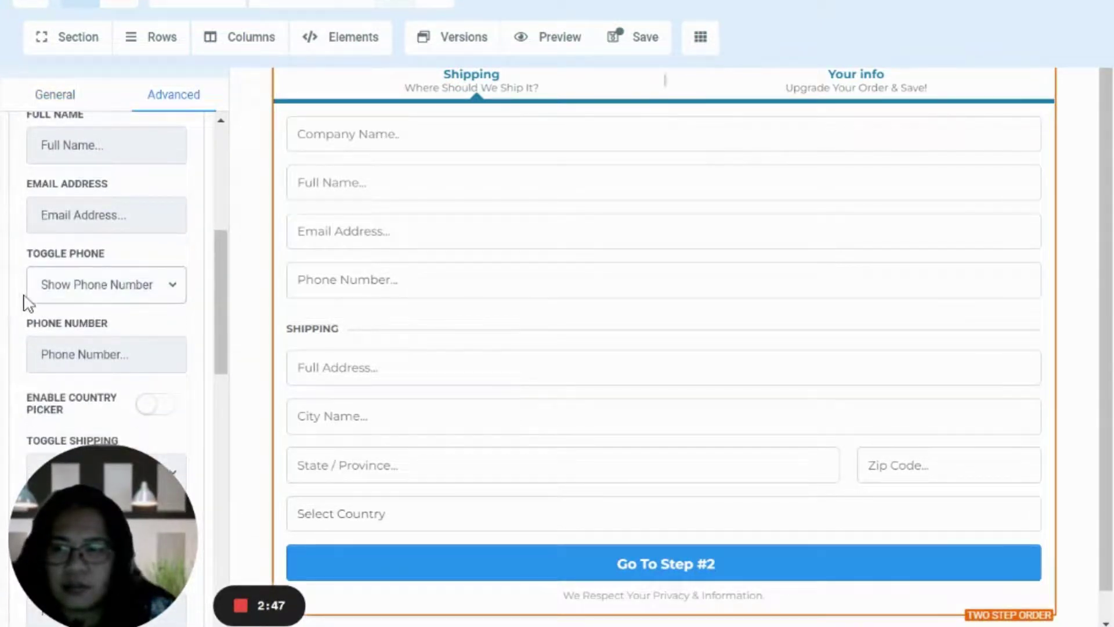
{"action": "key", "text": "Down"}
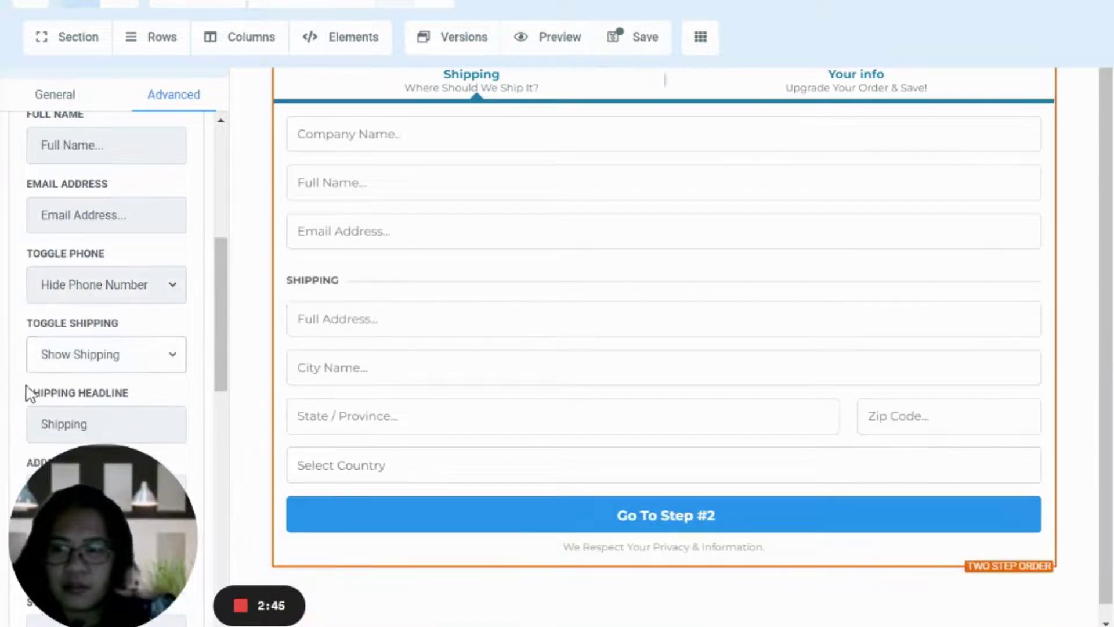
{"action": "key", "text": "Down"}
- Review the form settings and save the Test page
{"action": "scroll", "coordinate": [2, 359], "scroll_direction": "down", "scroll_amount": 3}
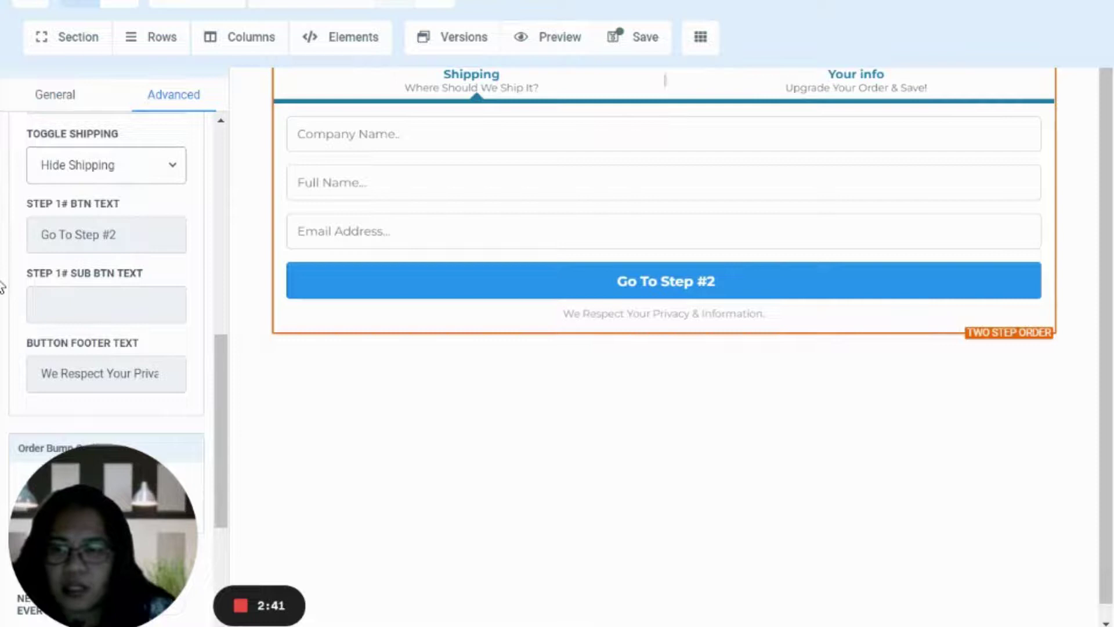
{"action": "scroll", "coordinate": [3, 287], "scroll_direction": "down", "scroll_amount": 4}
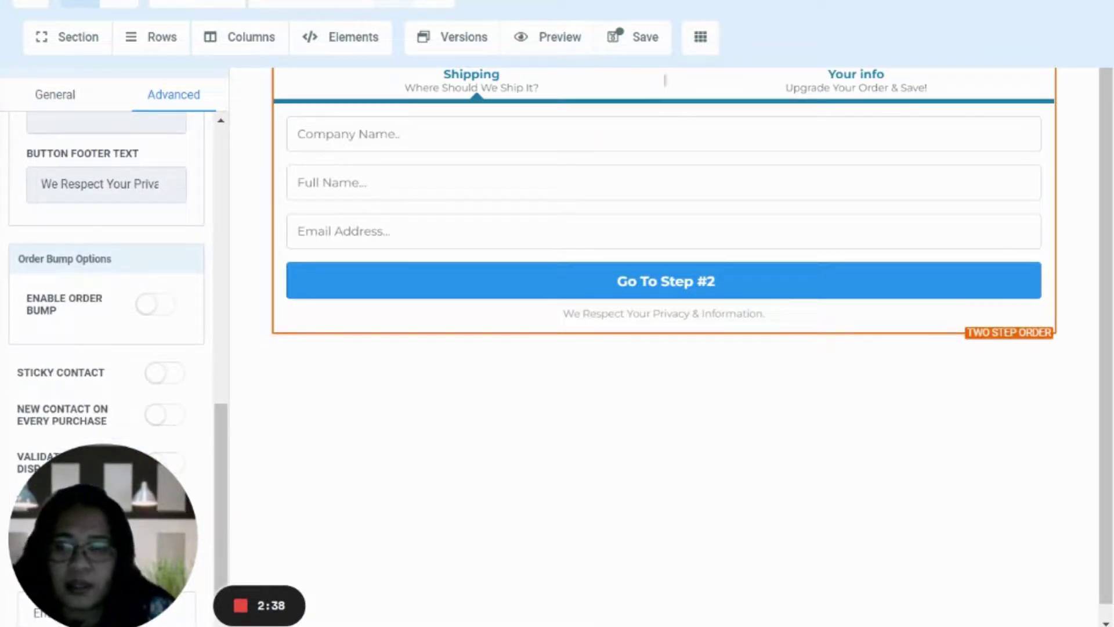
{"action": "scroll", "coordinate": [18, 332], "scroll_direction": "down", "scroll_amount": 2}
{"action": "scroll", "coordinate": [10, 142], "scroll_direction": "up", "scroll_amount": 10}
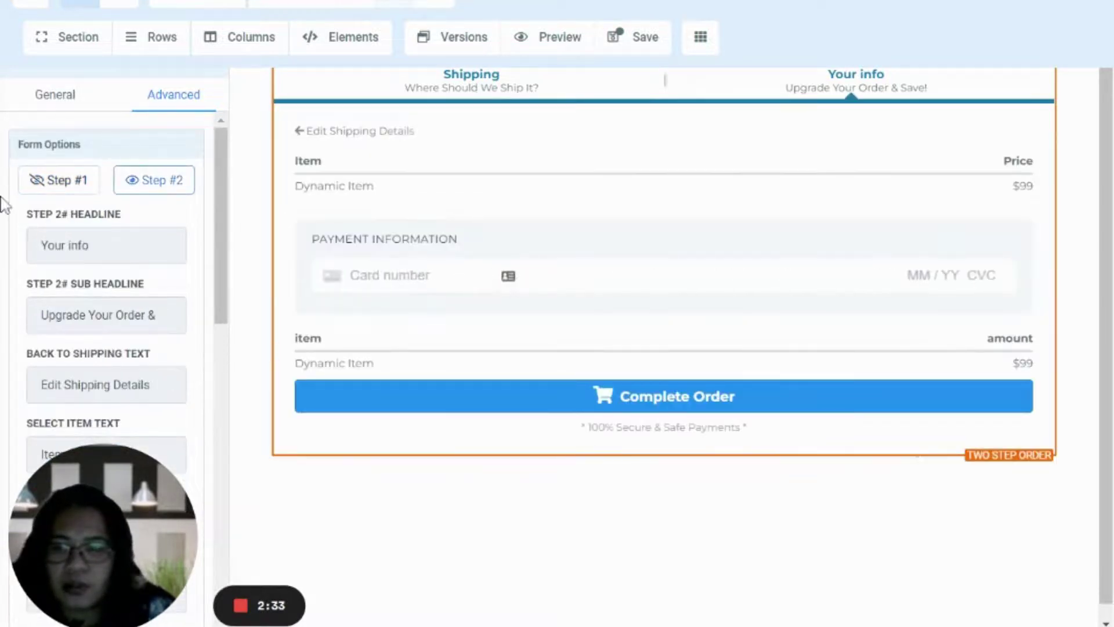
{"action": "scroll", "coordinate": [2, 203], "scroll_direction": "down", "scroll_amount": 5}
{"action": "scroll", "coordinate": [3, 203], "scroll_direction": "down", "scroll_amount": 15}
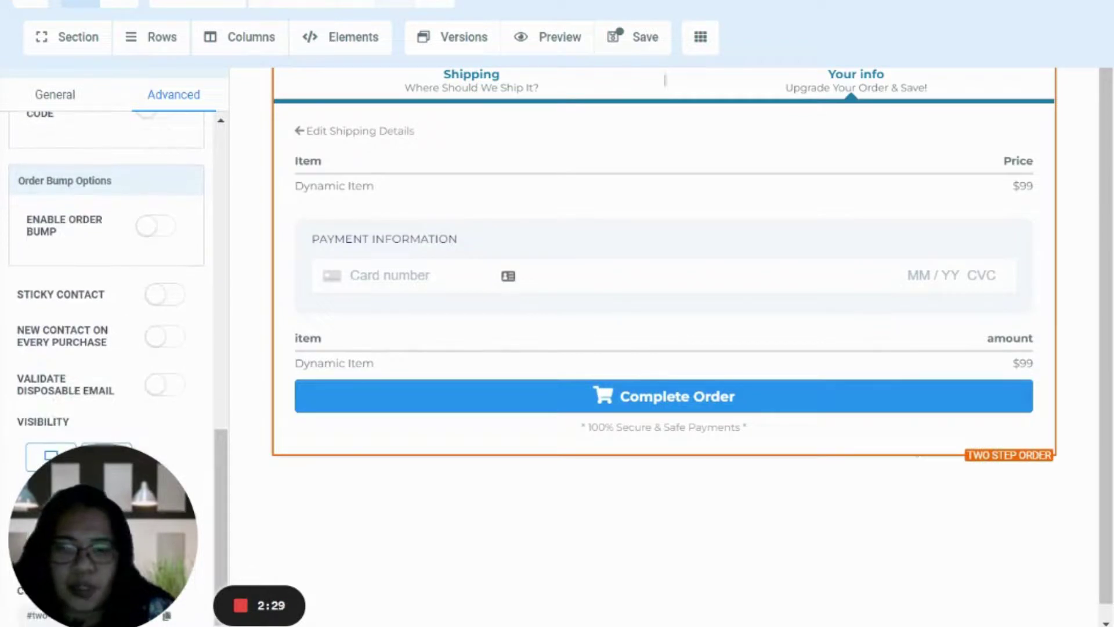
{"action": "key", "text": "ctrl+s"}
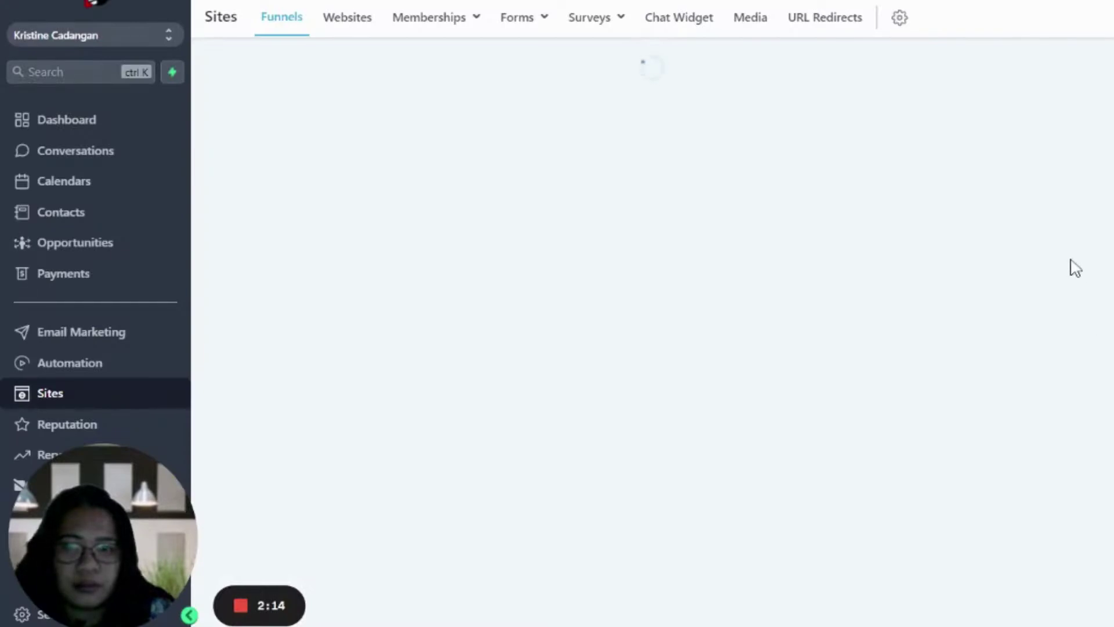
- Show the Products tab of the Test funnel step
{"action": "left_click", "coordinate": [956, 183]}
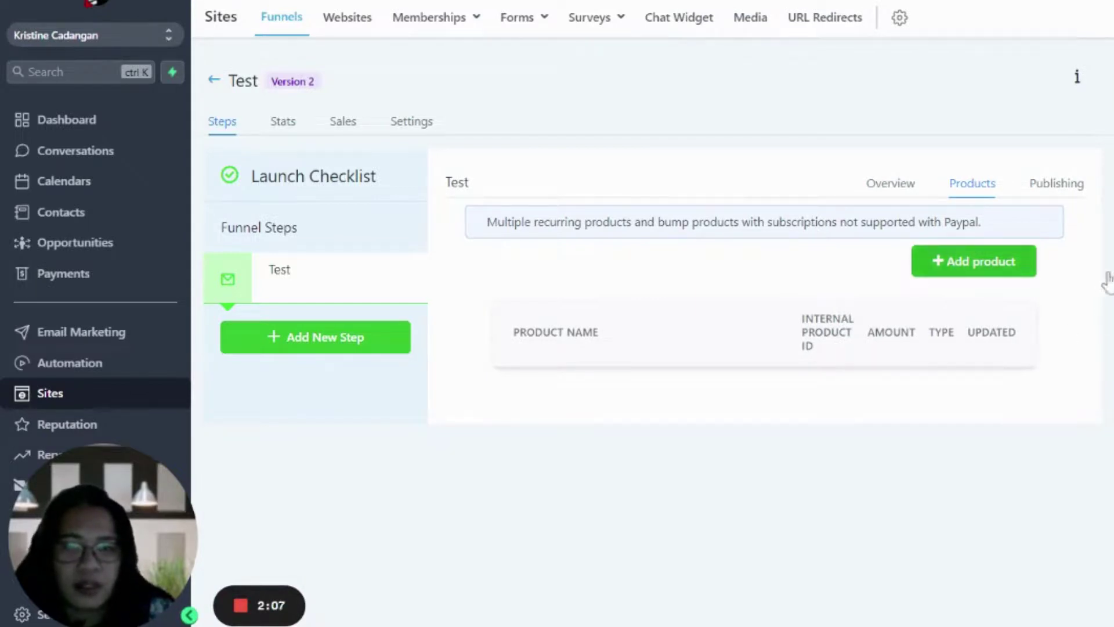
- Add a product to the step with the display name test
{"action": "left_click", "coordinate": [1030, 265]}
{"action": "scroll", "coordinate": [1106, 282], "scroll_direction": "down", "scroll_amount": 1}
{"action": "scroll", "coordinate": [642, 219], "scroll_direction": "down", "scroll_amount": 1}
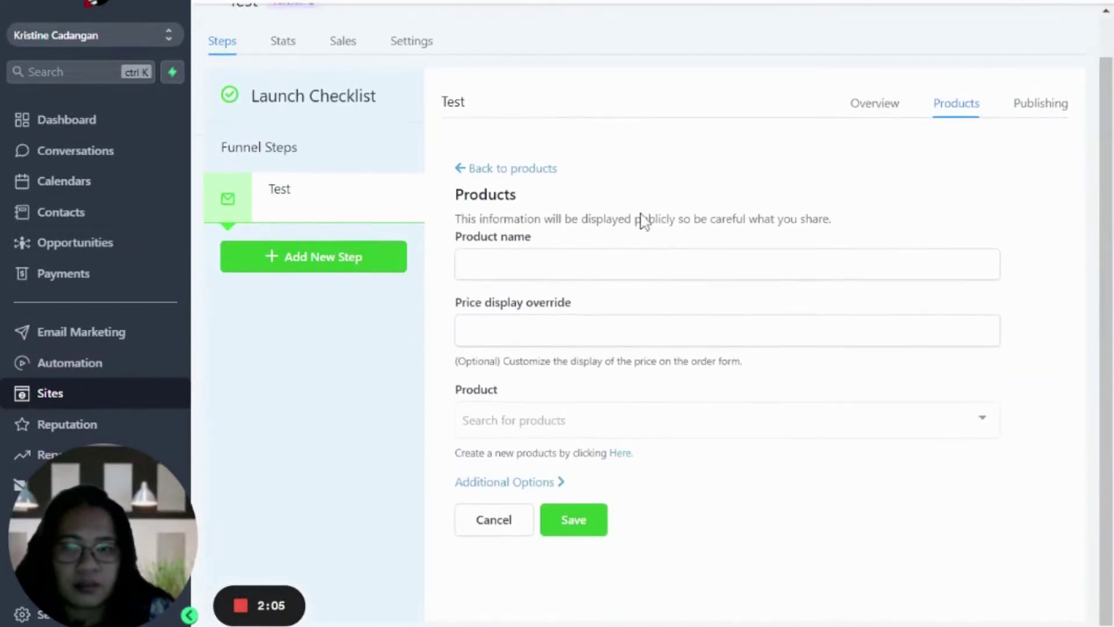
{"action": "left_click", "coordinate": [642, 264]}
{"action": "type", "text": "test"}
{"action": "left_click", "coordinate": [669, 318]}
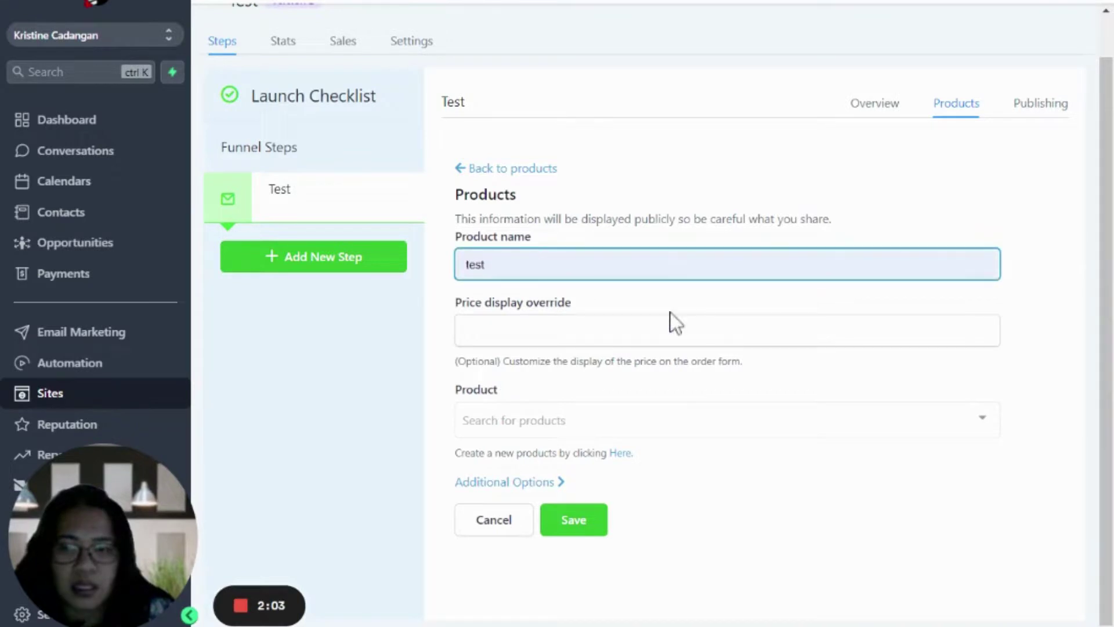
- Choose the Test product with its Test price, expand Additional Options, and save
{"action": "left_click", "coordinate": [522, 429]}
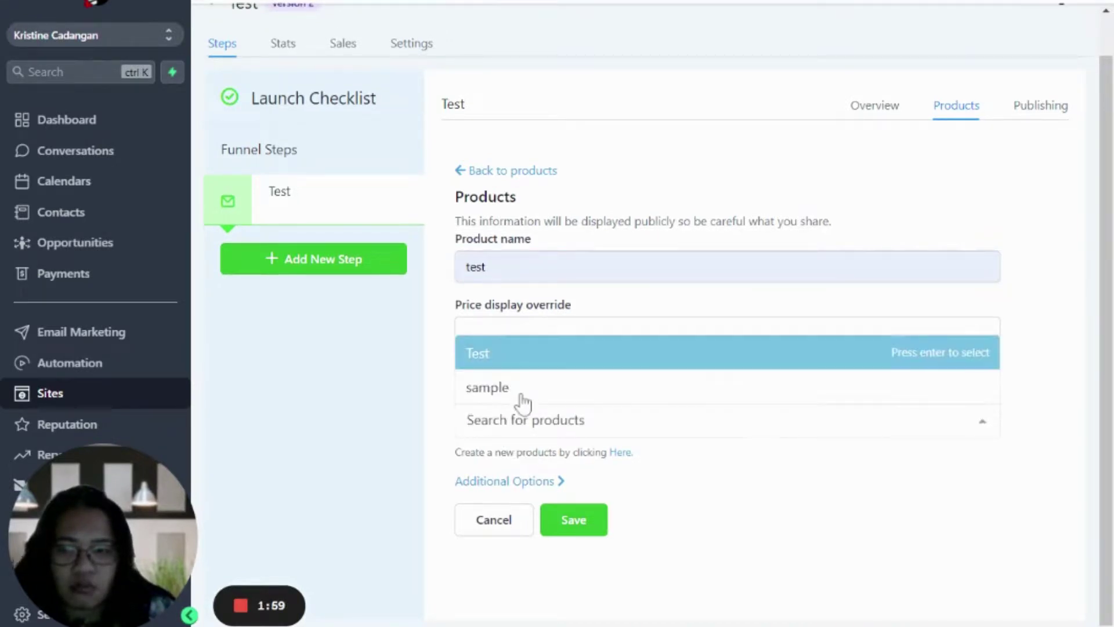
{"action": "left_click", "coordinate": [523, 353]}
{"action": "scroll", "coordinate": [615, 451], "scroll_direction": "down", "scroll_amount": 1}
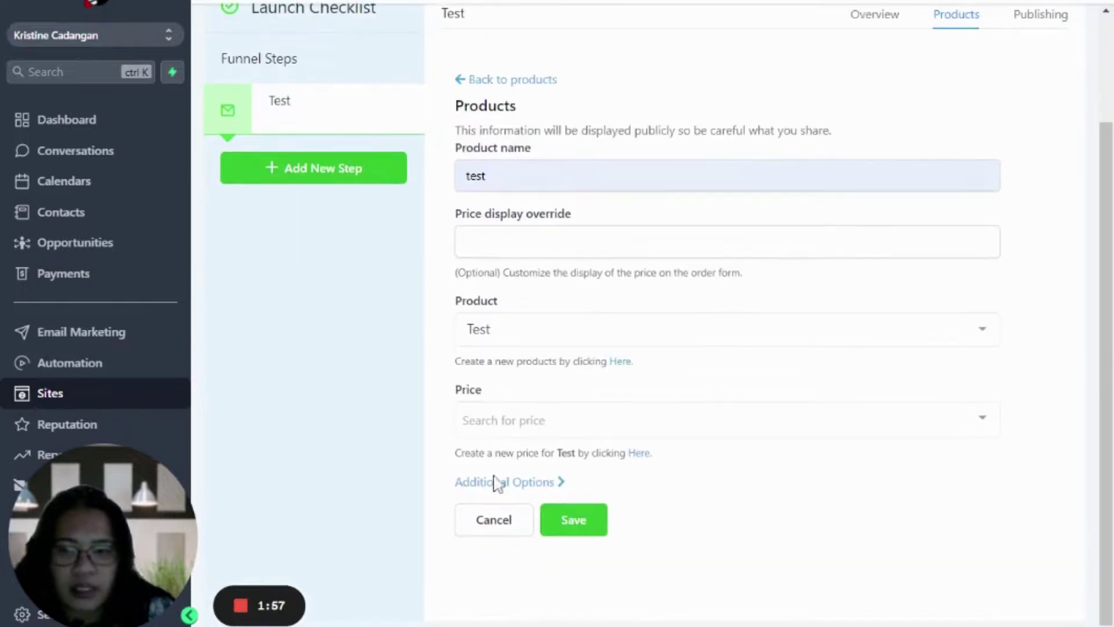
{"action": "left_click", "coordinate": [510, 420]}
{"action": "key", "text": "Return"}
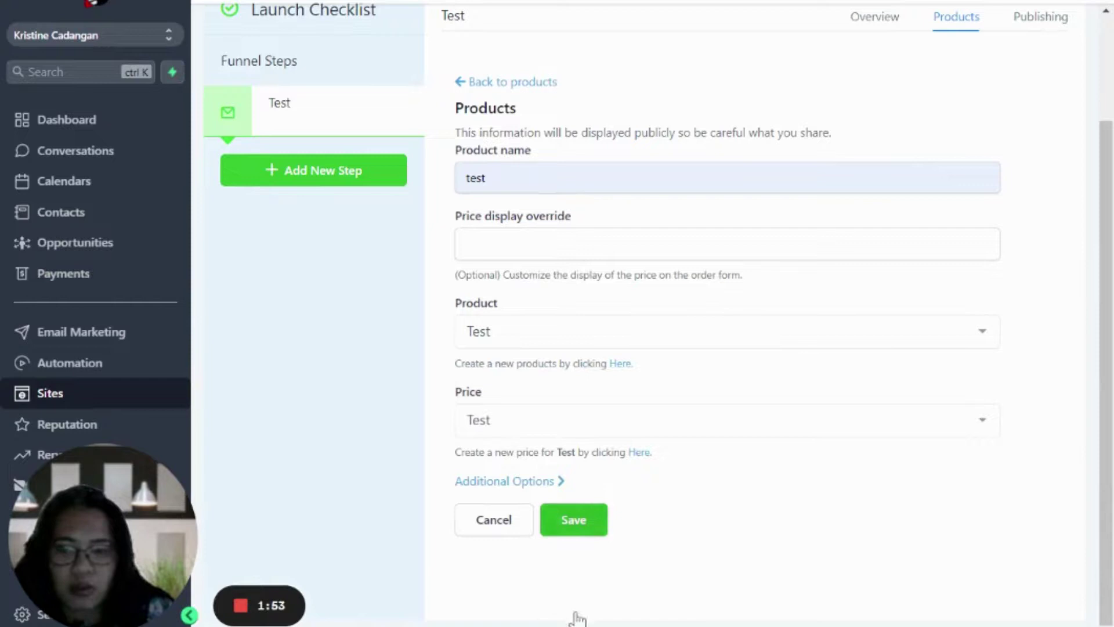
{"action": "left_click", "coordinate": [505, 480]}
{"action": "scroll", "coordinate": [621, 521], "scroll_direction": "down", "scroll_amount": 2}
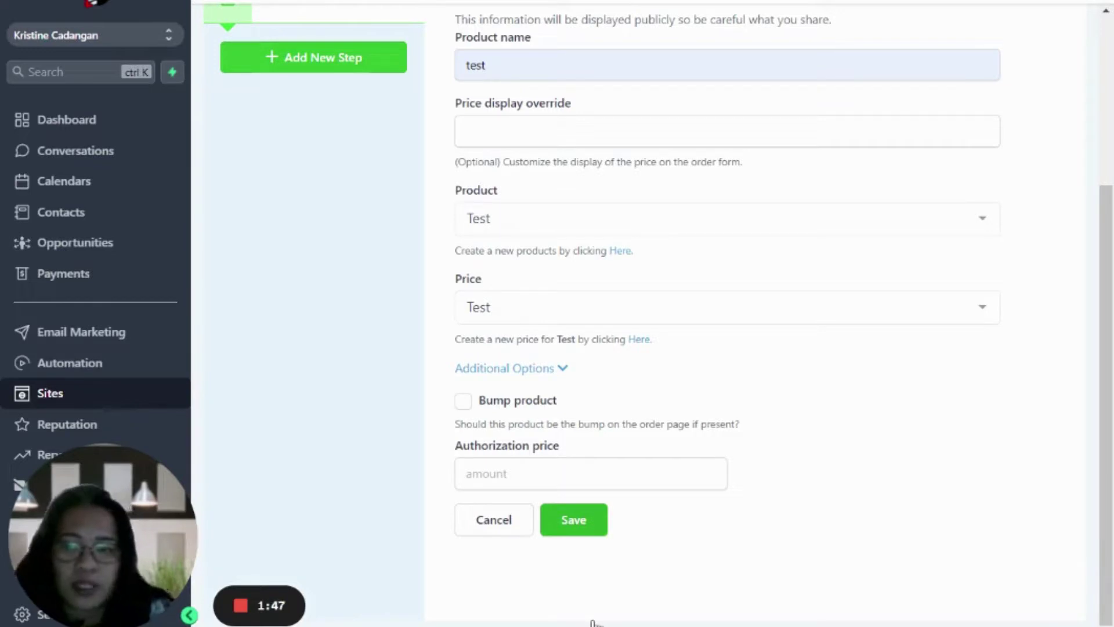
{"action": "key", "text": "Return"}
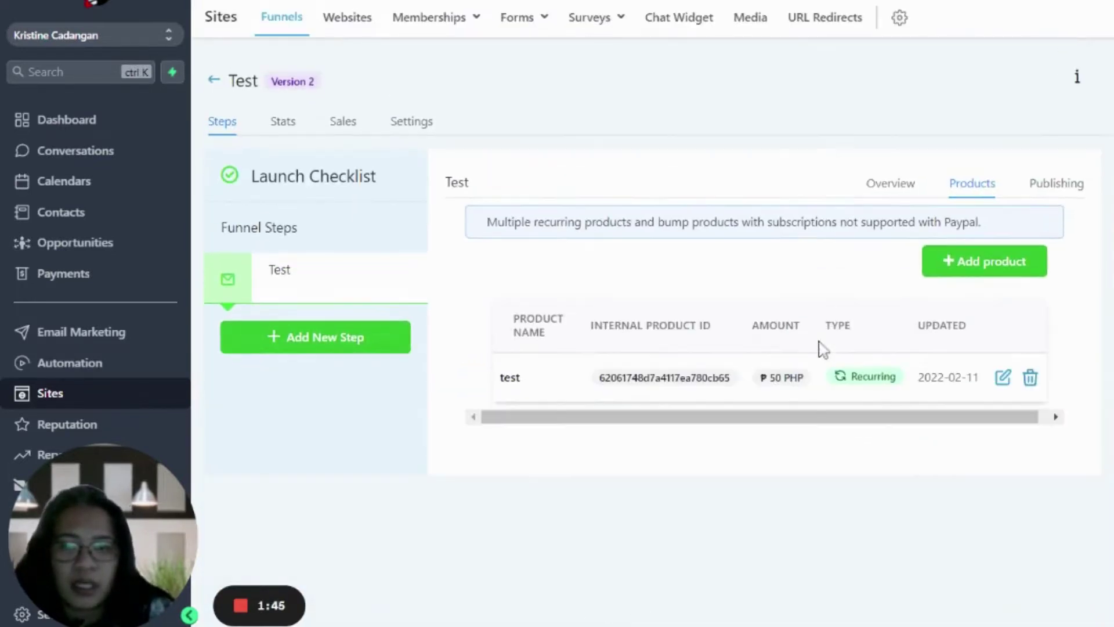
- On the live Test page, enter a company name, full name and e-mail, then go to step #2
{"action": "left_click", "coordinate": [210, 277]}
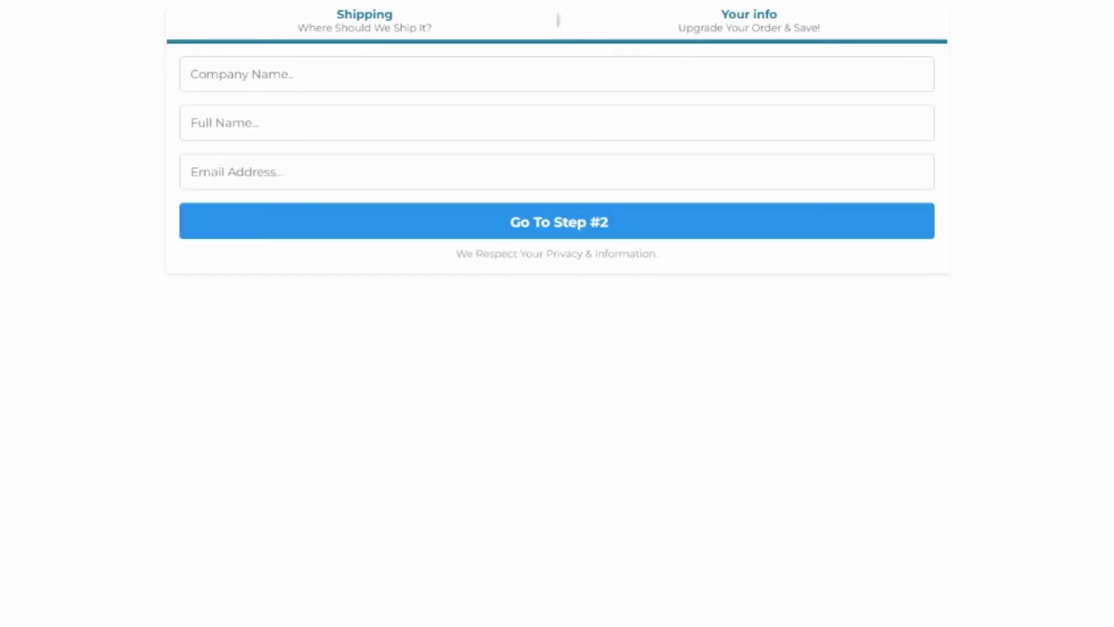
{"action": "type", "text": "asdas"}
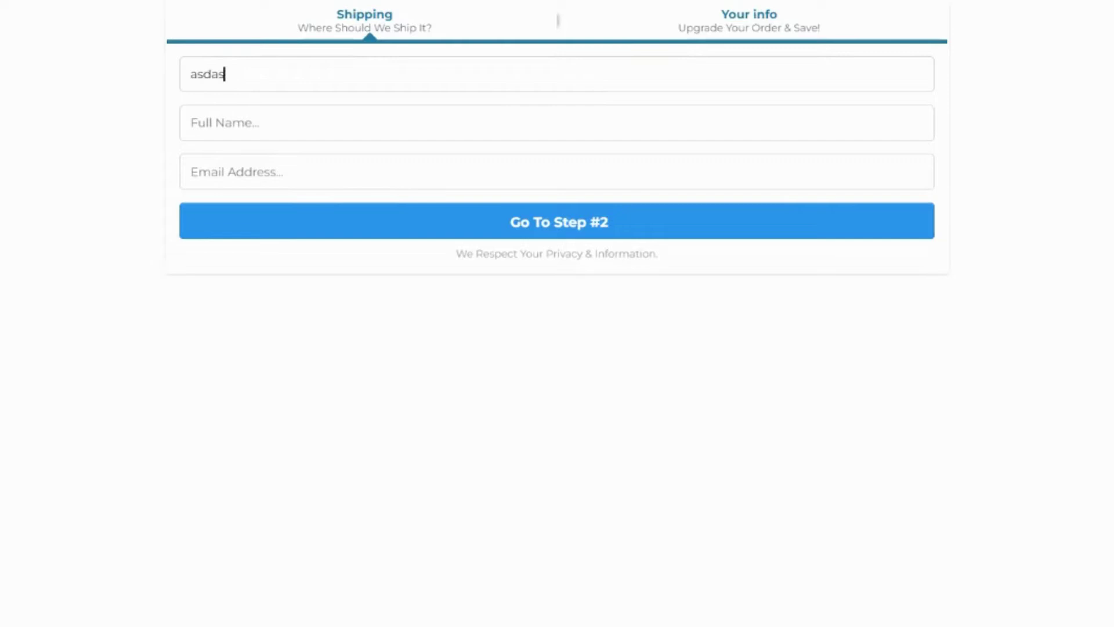
{"action": "key", "text": "Tab"}
{"action": "type", "text": "asda"}
{"action": "key", "text": "Tab"}
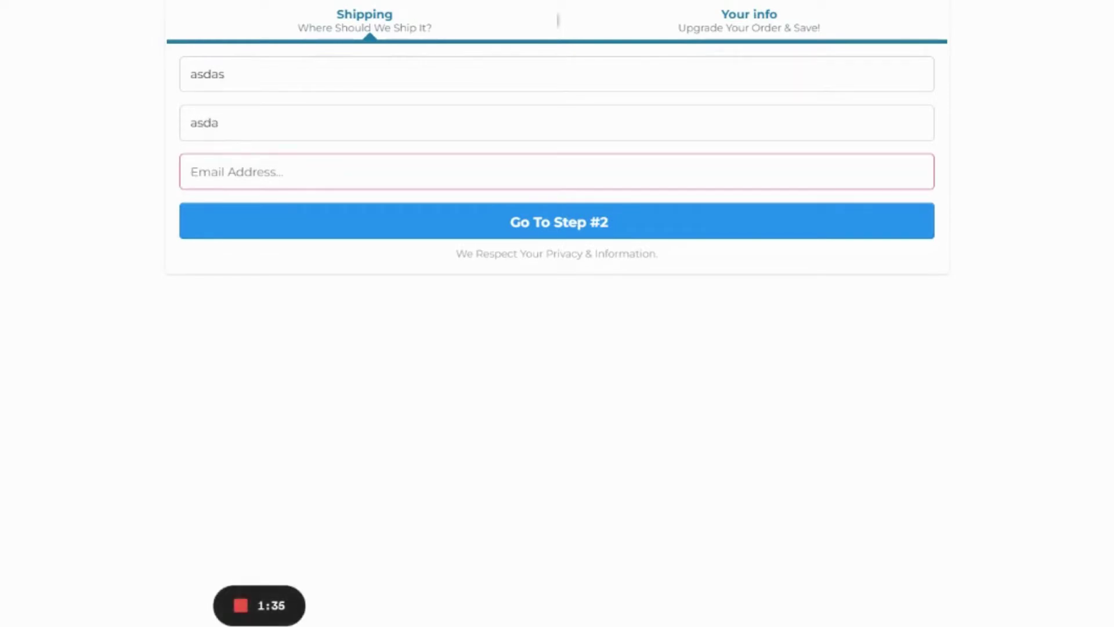
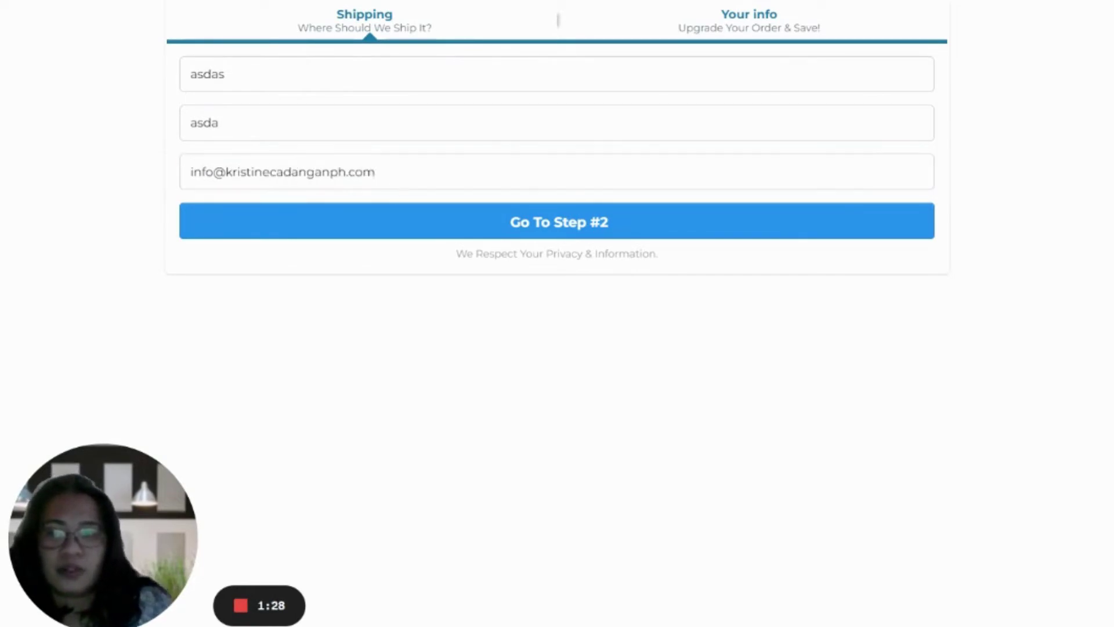
{"action": "left_click", "coordinate": [551, 203]}
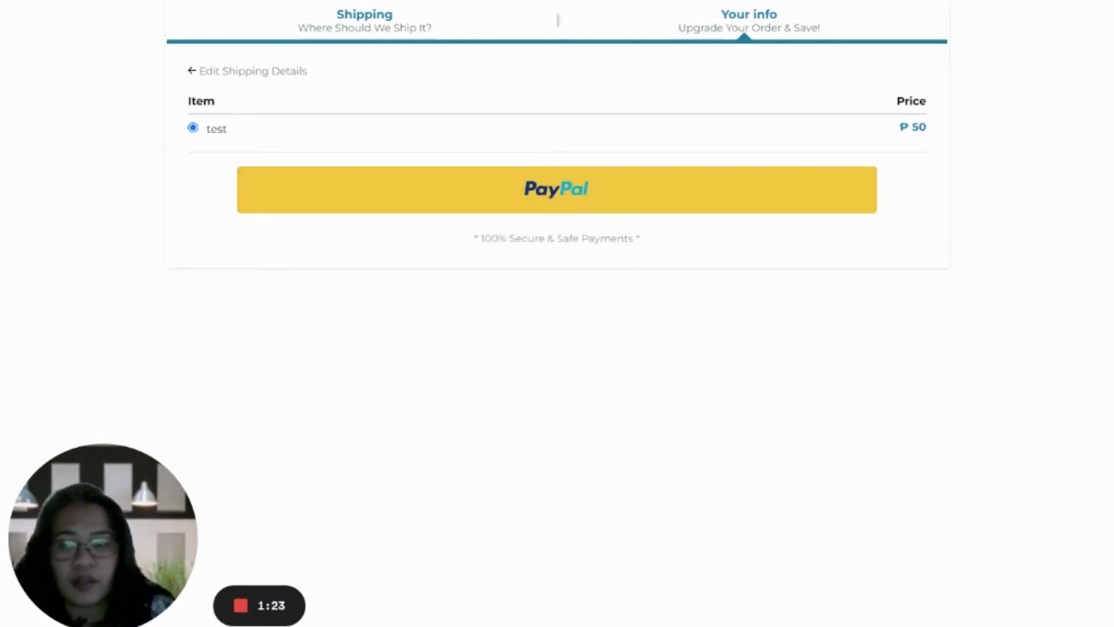
{"action": "mouse_move", "coordinate": [240, 606]}
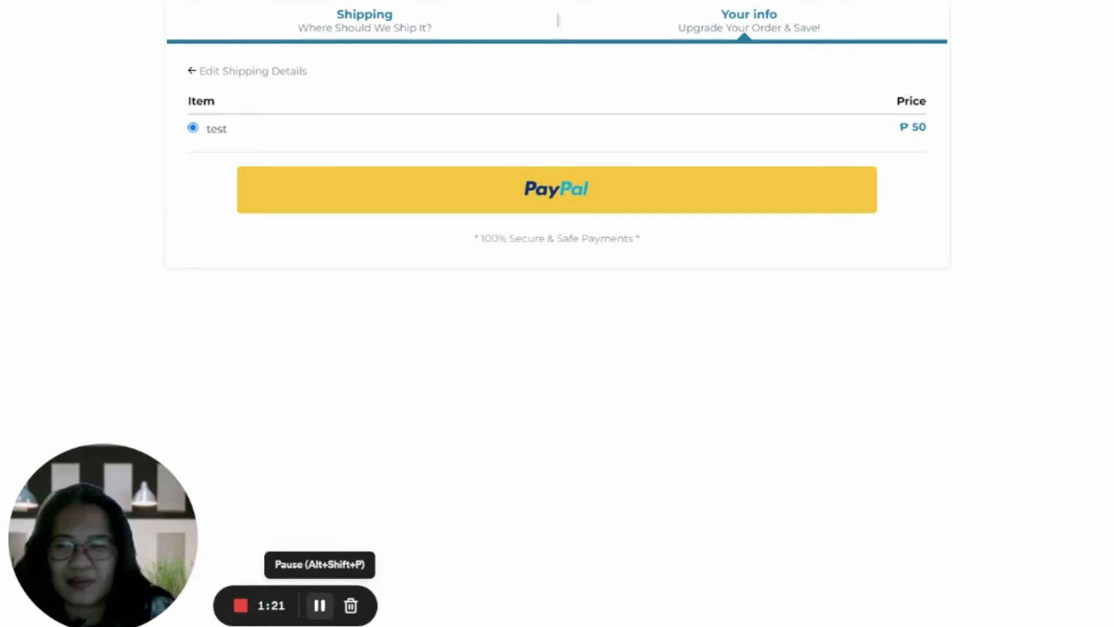